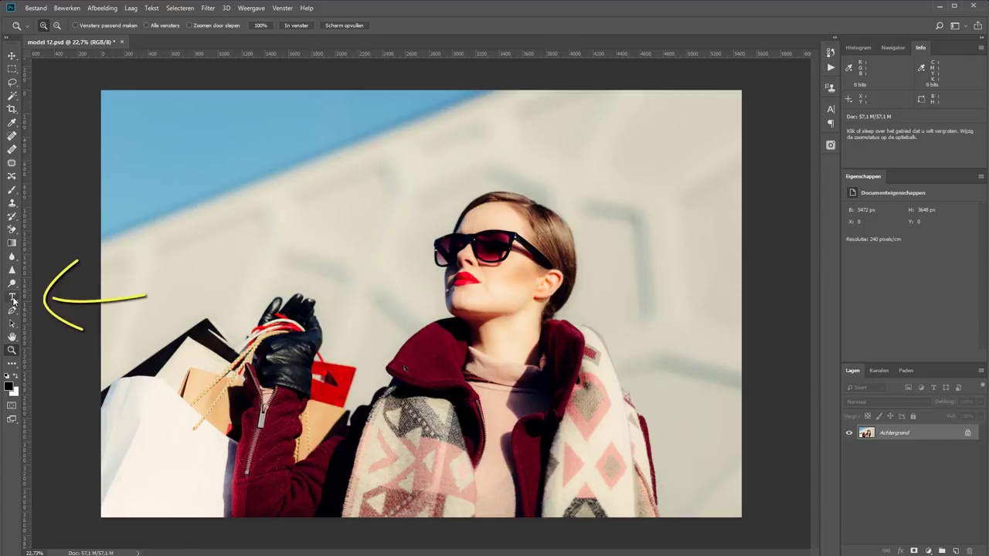
Step: Pick the Horizontal Type tool to add text over the model photo
click(13, 298)
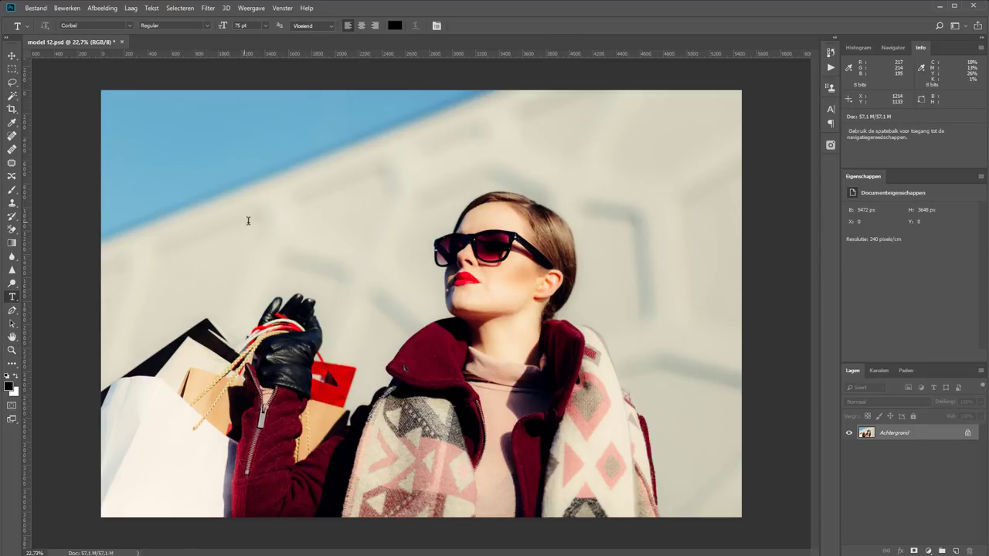
Step: Type 'fashion' in the sky above the model's head and commit it
click(248, 220)
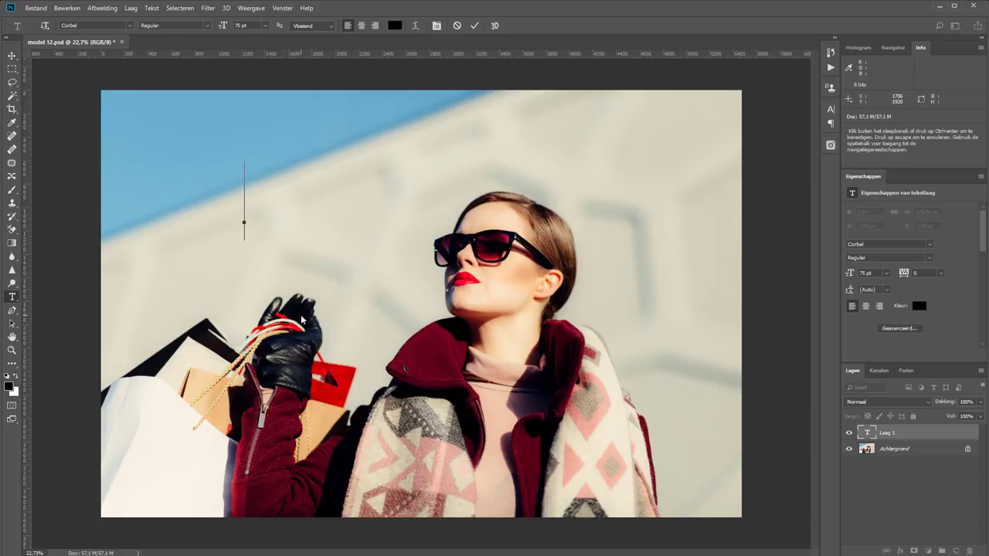
text(fas)
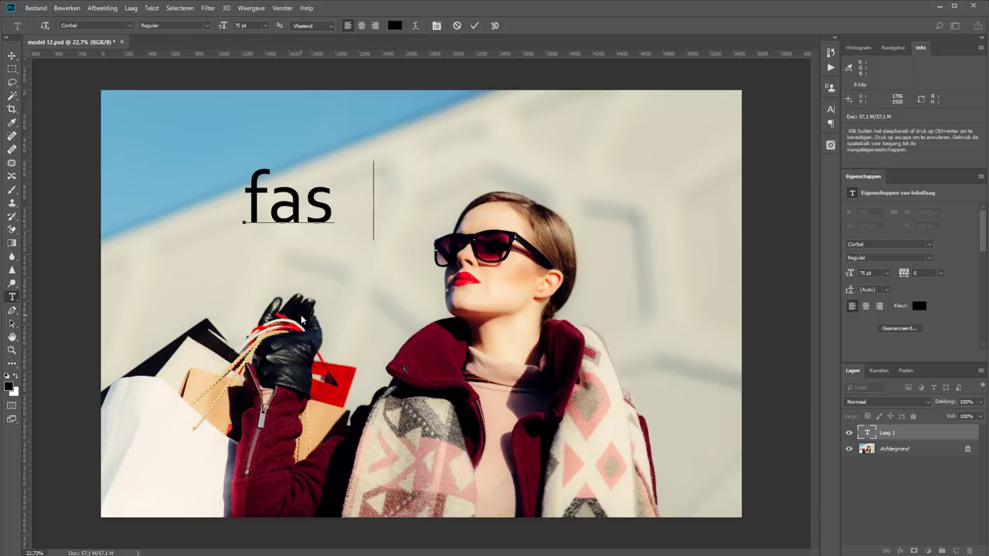
text(hion)
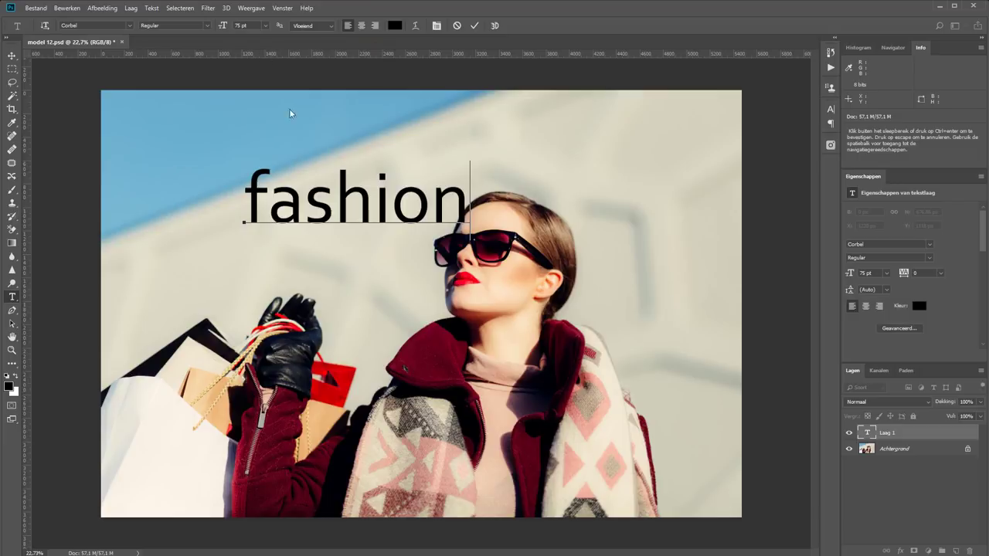
click(475, 27)
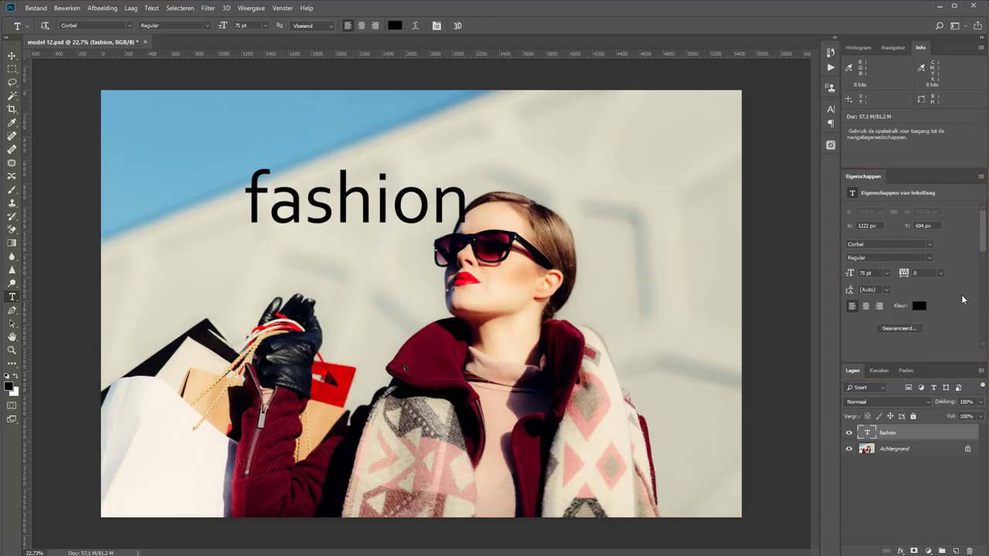
Step: Set the fashion text size to 150 pt in Properties
click(885, 274)
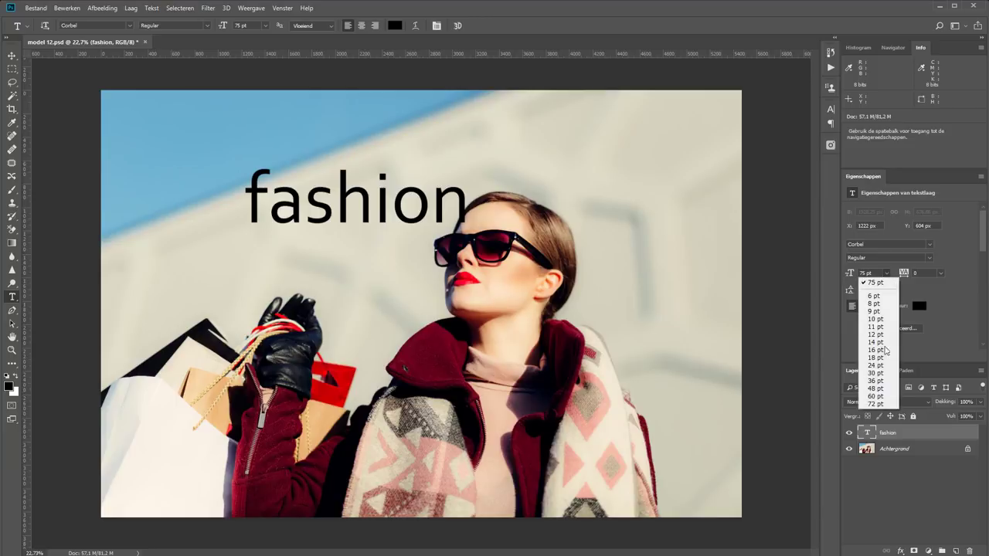
click(873, 350)
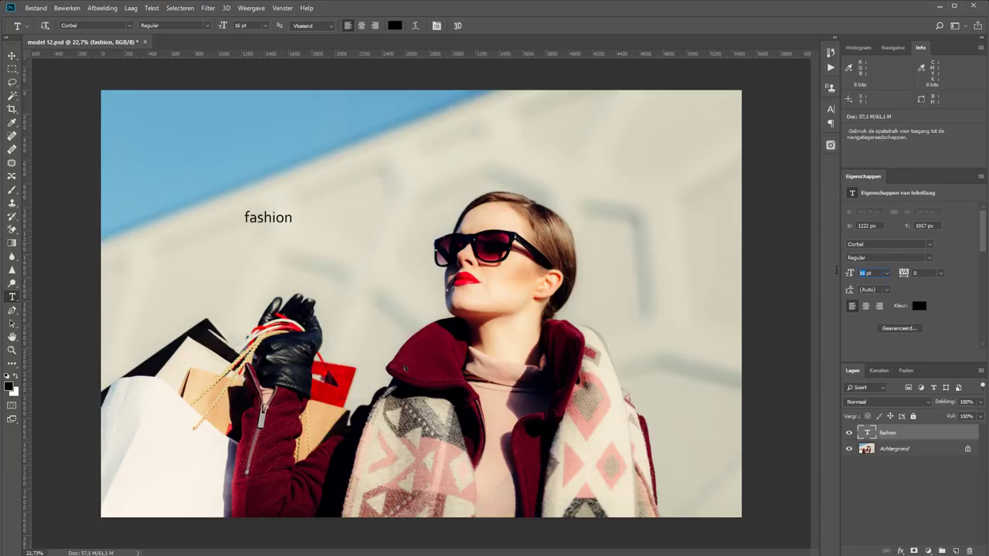
text(150)
key(Tab)
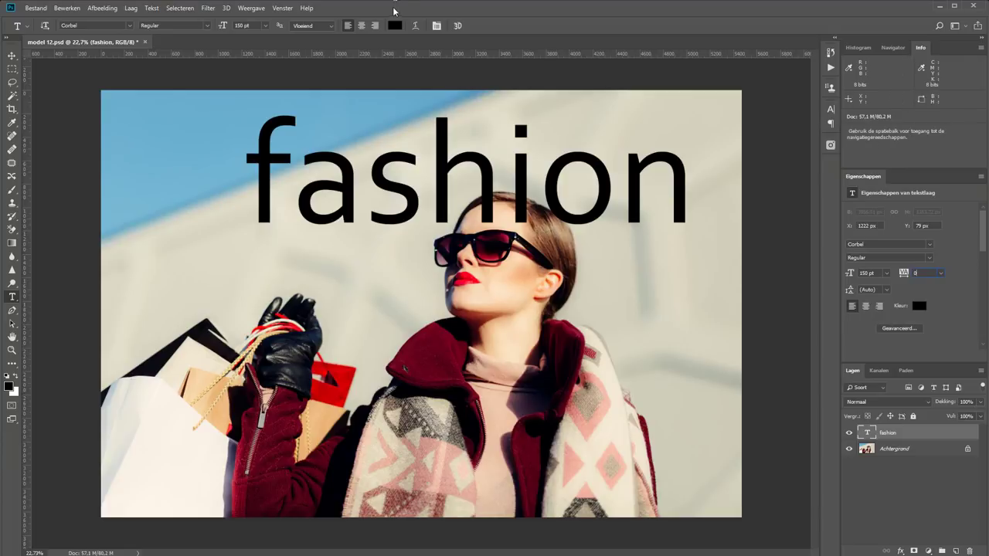
Step: Drag the fashion text down over the model's face and change its font to Consolas
key(v)
mouse_move(488, 207)
mouse_down()
mouse_move(411, 261)
mouse_move(410, 286)
mouse_up()
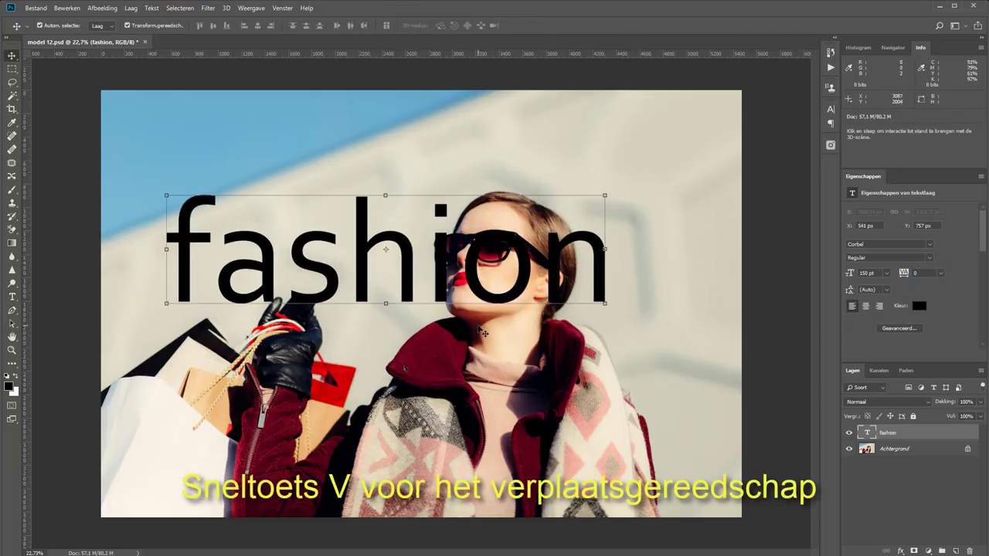
click(929, 244)
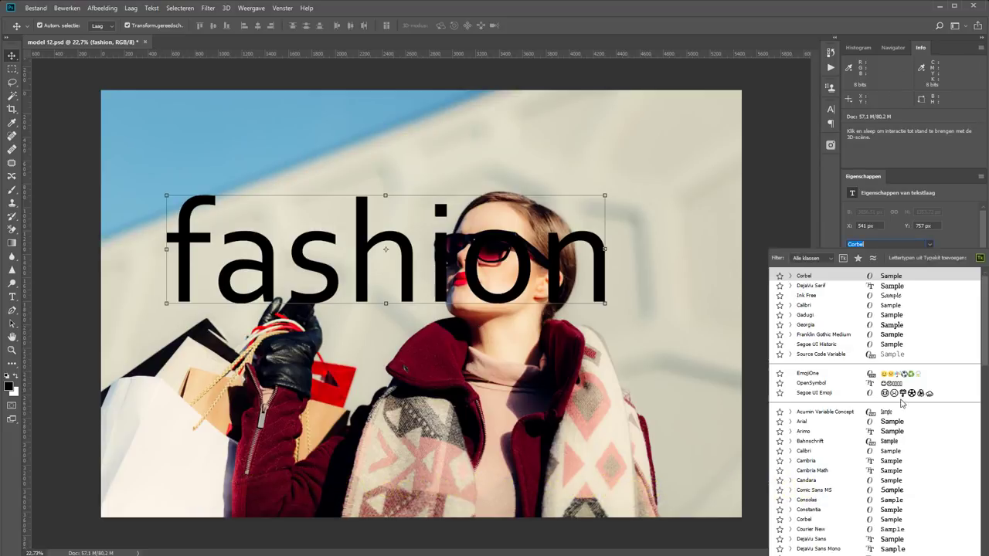
click(880, 501)
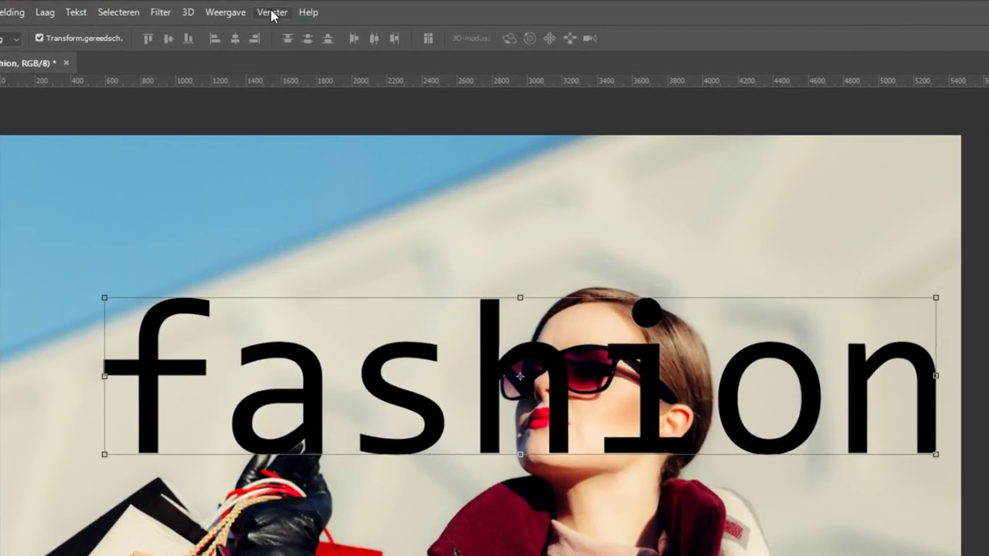
Step: Open the Character (Teken) panel from the Window (Venster) menu
click(272, 13)
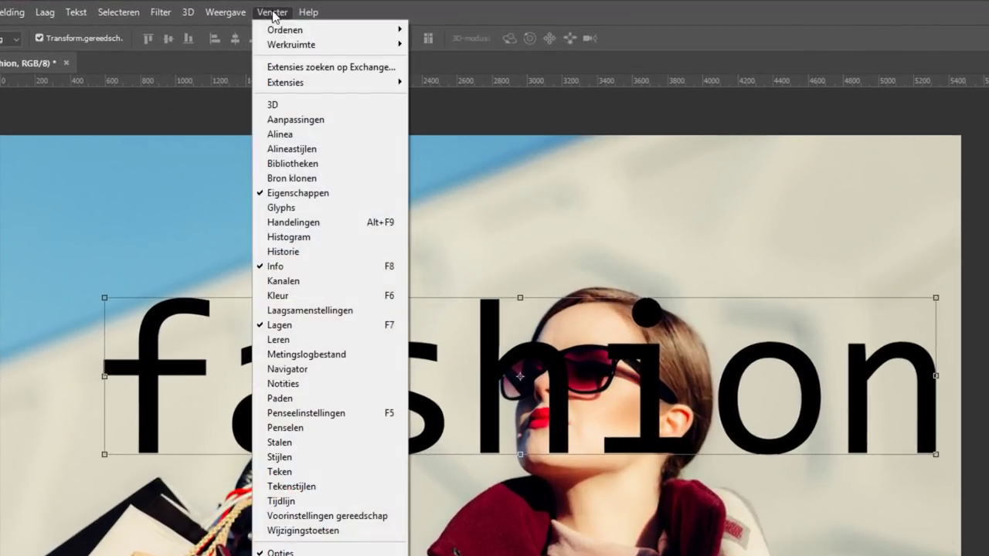
click(334, 473)
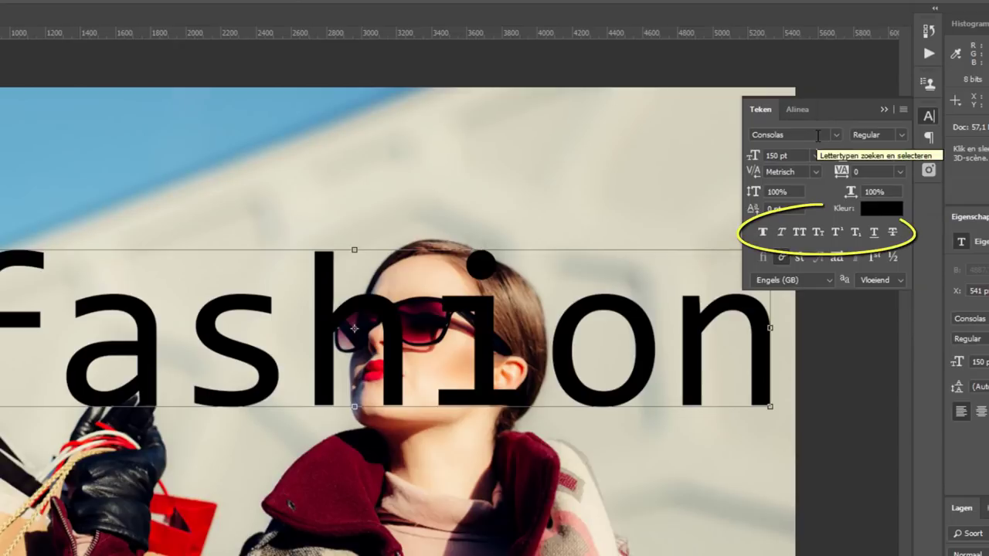
Step: Make the text all caps and underlined
click(798, 236)
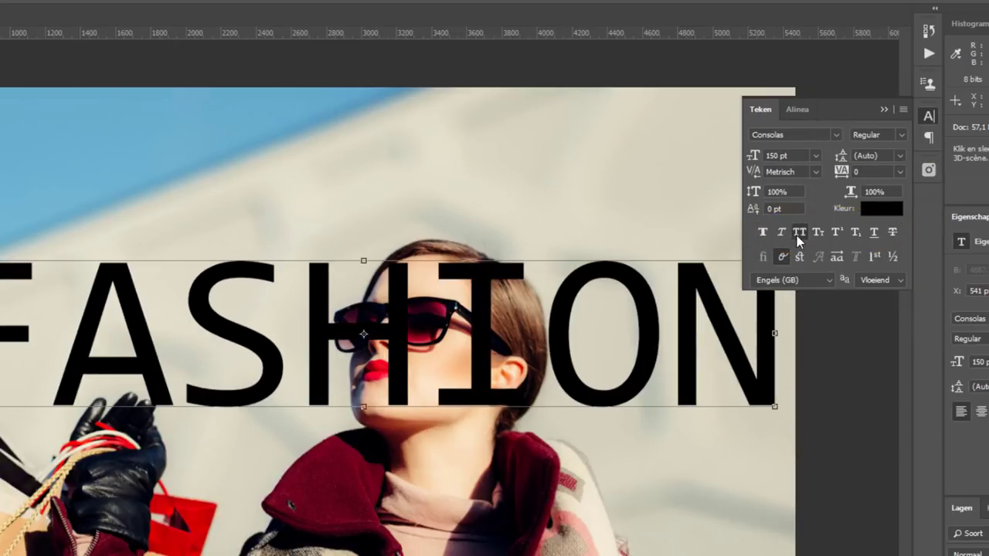
click(874, 232)
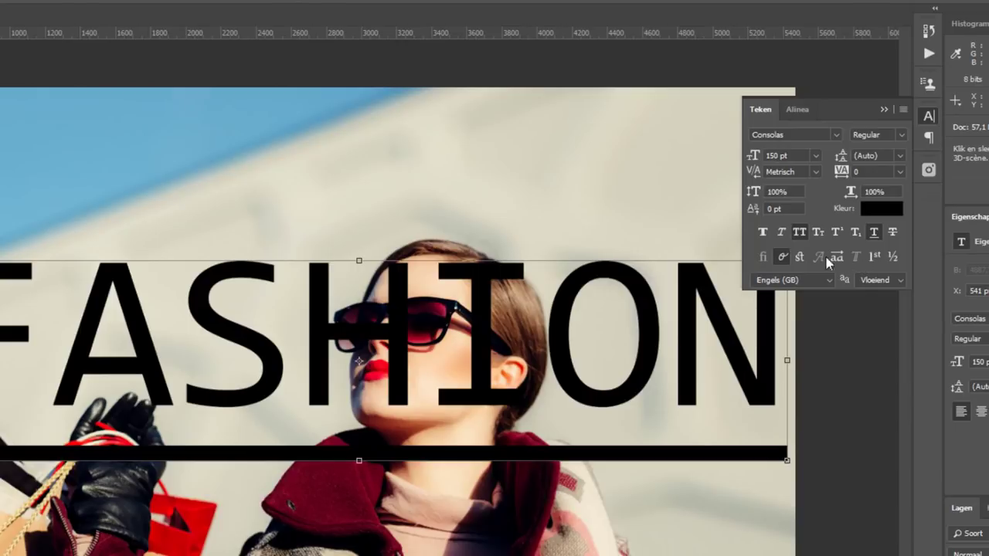
click(798, 234)
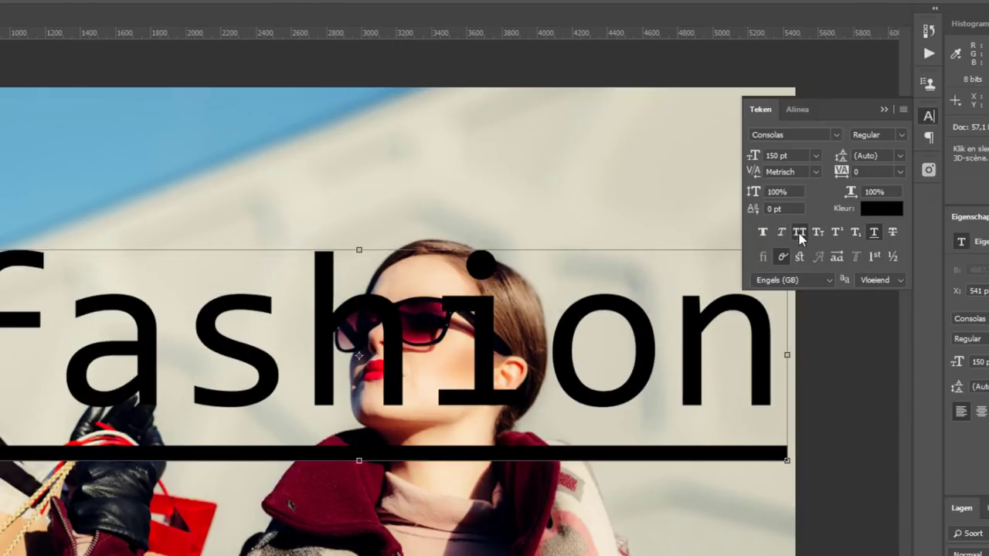
click(799, 233)
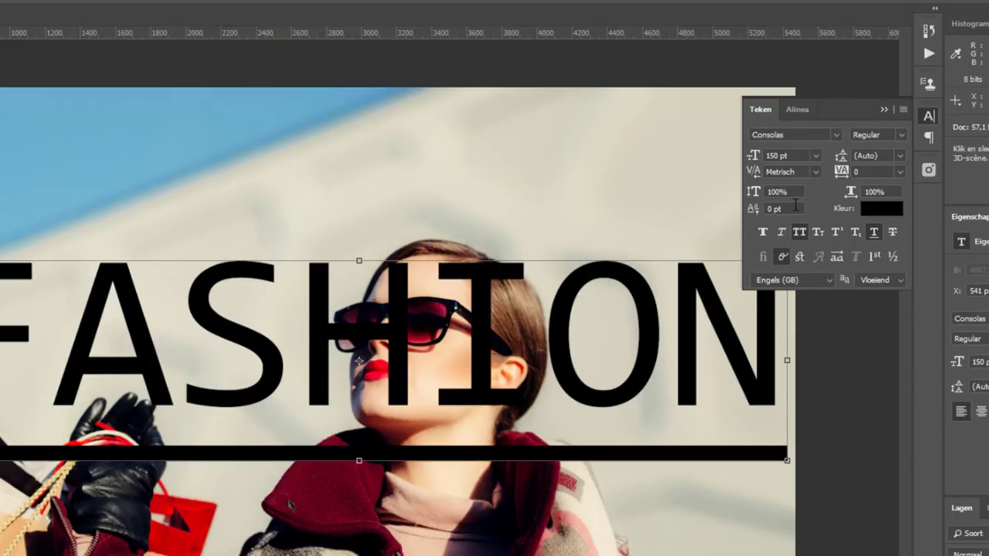
Step: Try tracking 100 and -180, reset it to 0, and move FASHION up-left into the sky
drag(836, 179, 840, 176)
key(Return)
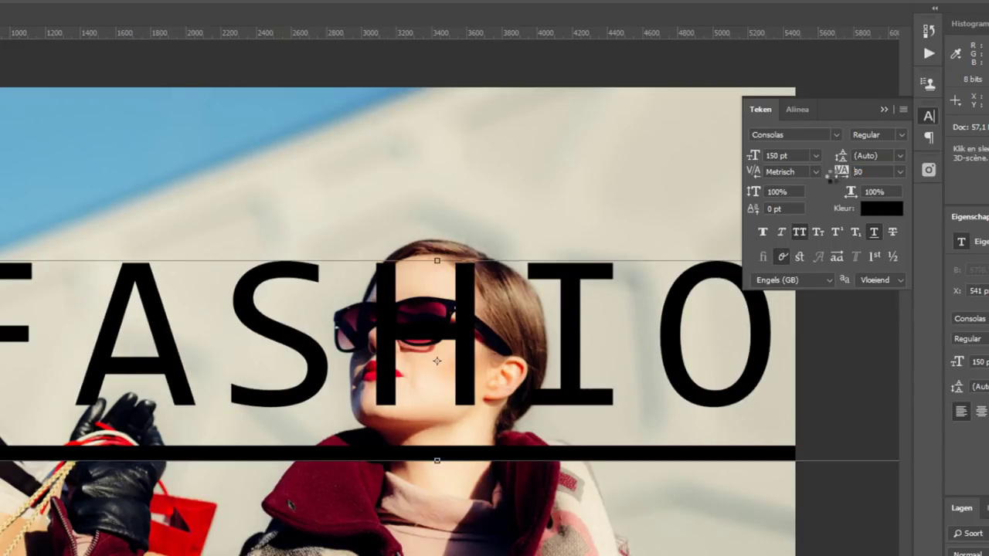
drag(842, 176, 834, 181)
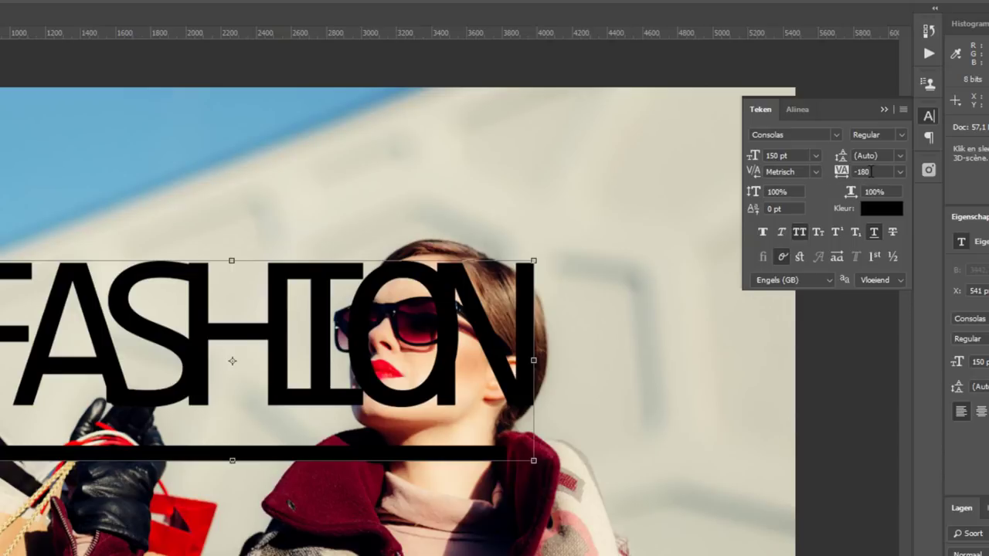
click(841, 171)
key(Tab)
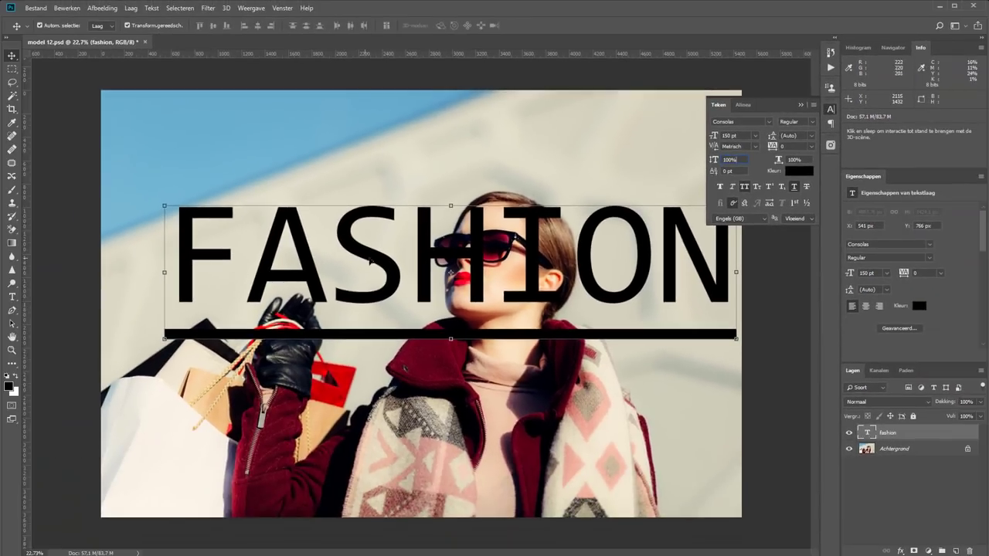
drag(371, 255, 336, 181)
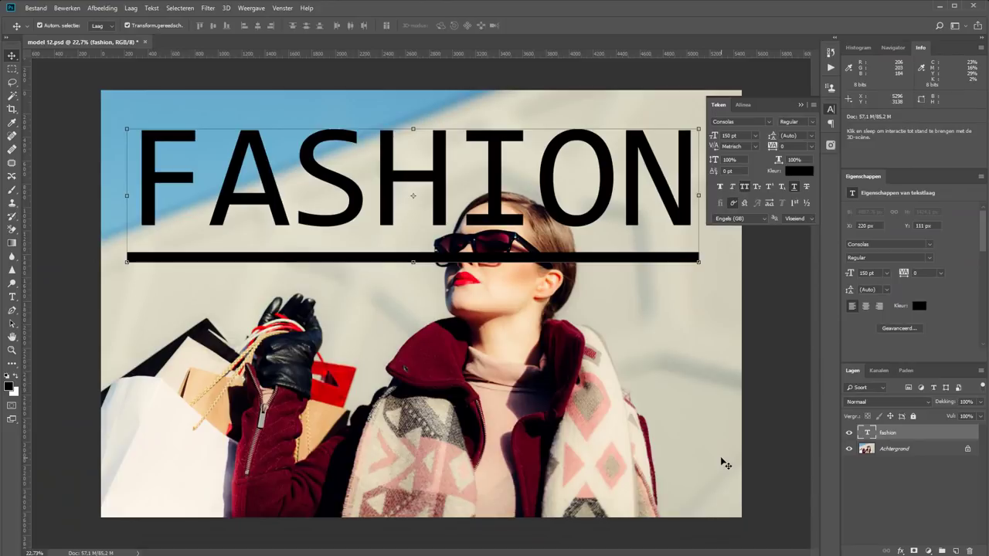
Step: Recolour FASHION to peach #eebe84 sampled from the shopping bag, after trying coat and lip reds
click(799, 171)
drag(643, 341, 672, 265)
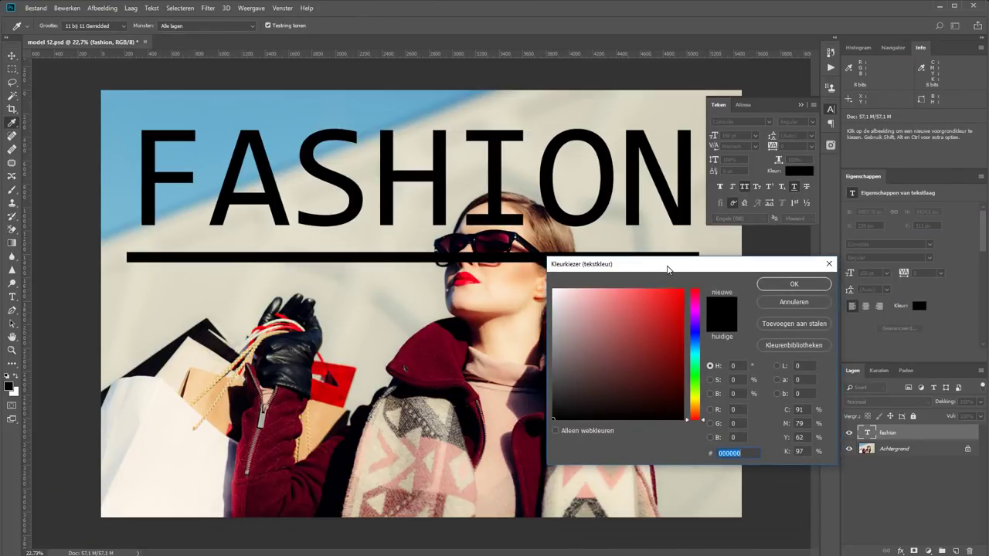
click(491, 384)
click(483, 386)
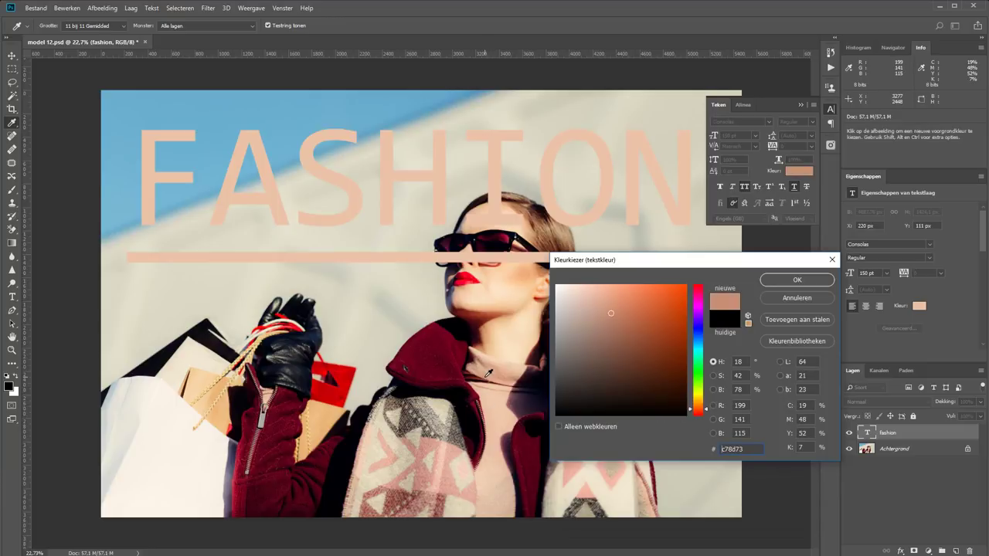
click(475, 494)
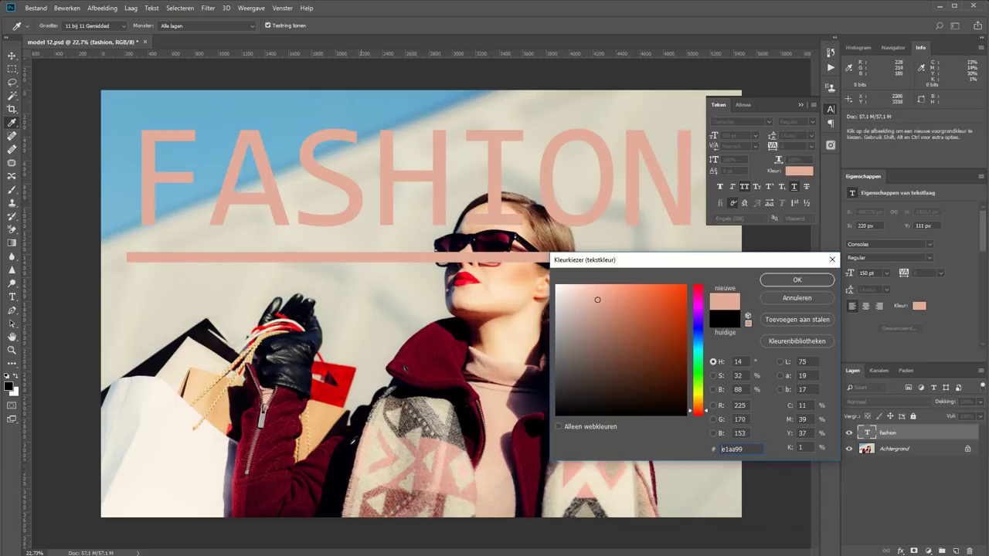
click(337, 468)
click(337, 468)
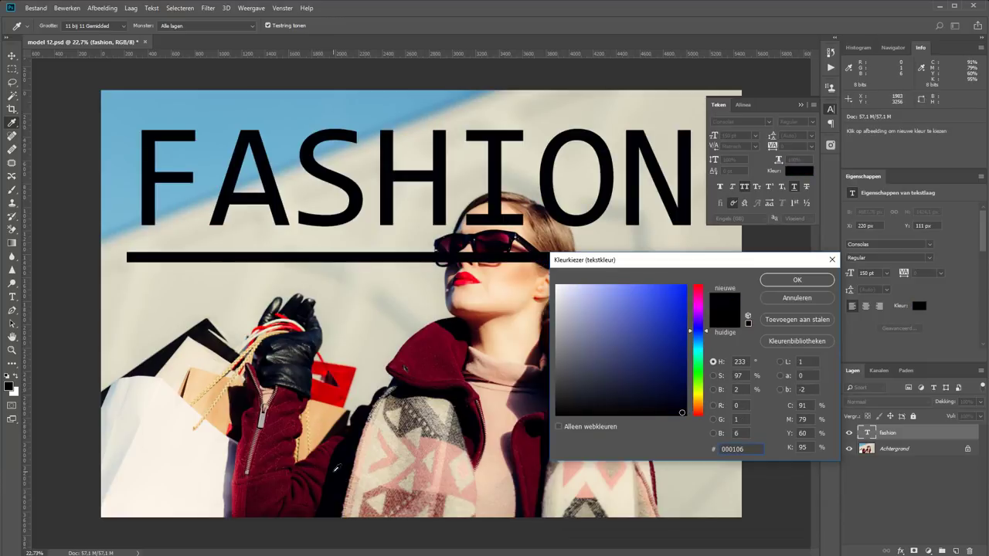
click(324, 471)
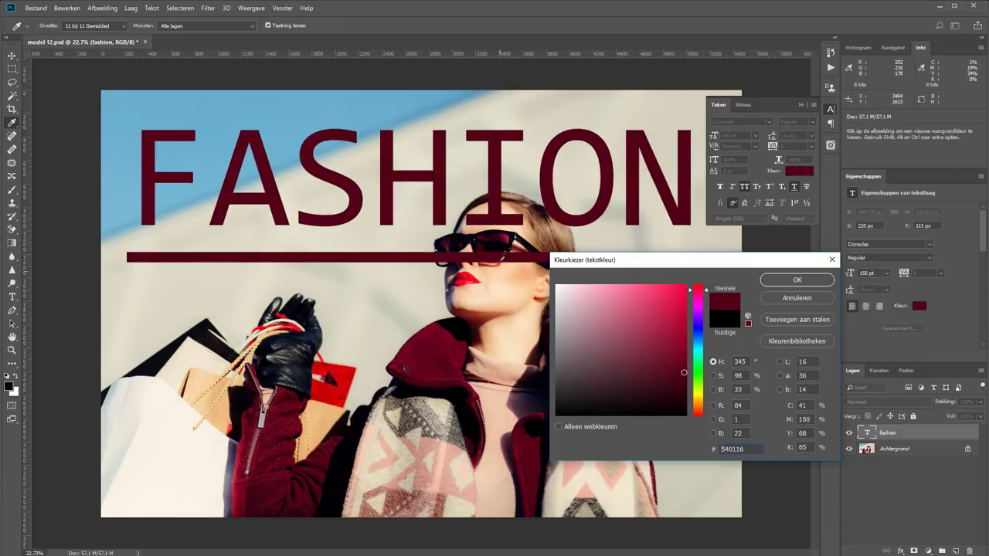
click(468, 273)
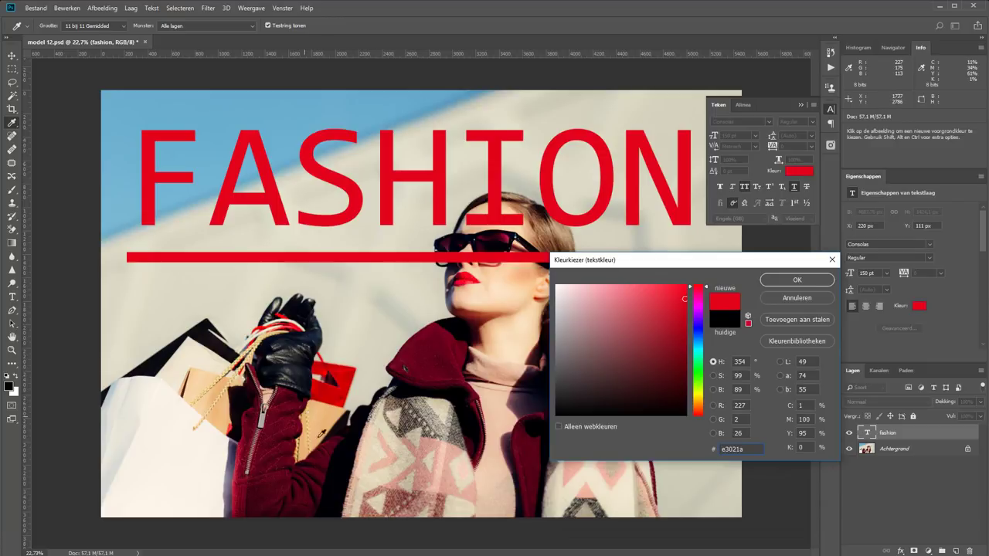
click(315, 424)
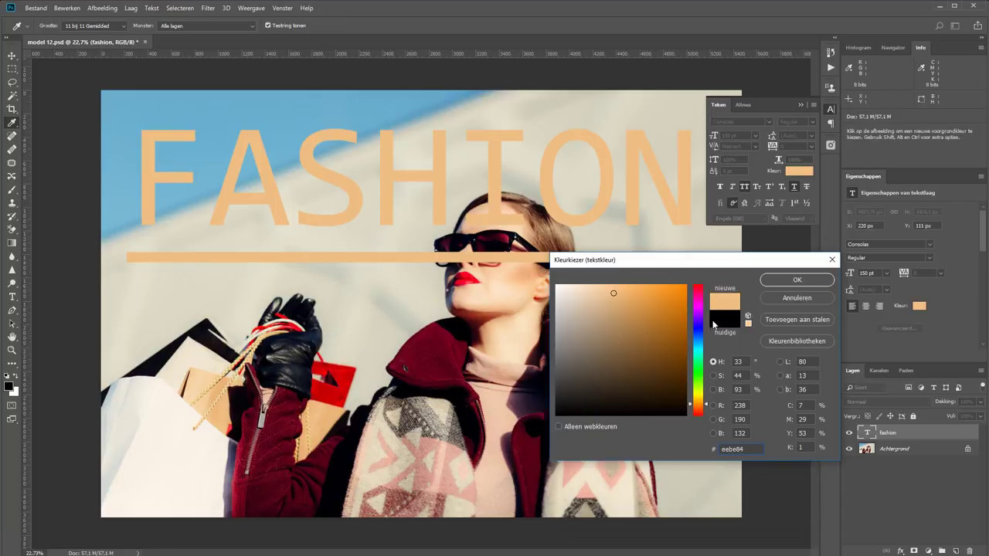
click(794, 281)
key(v)
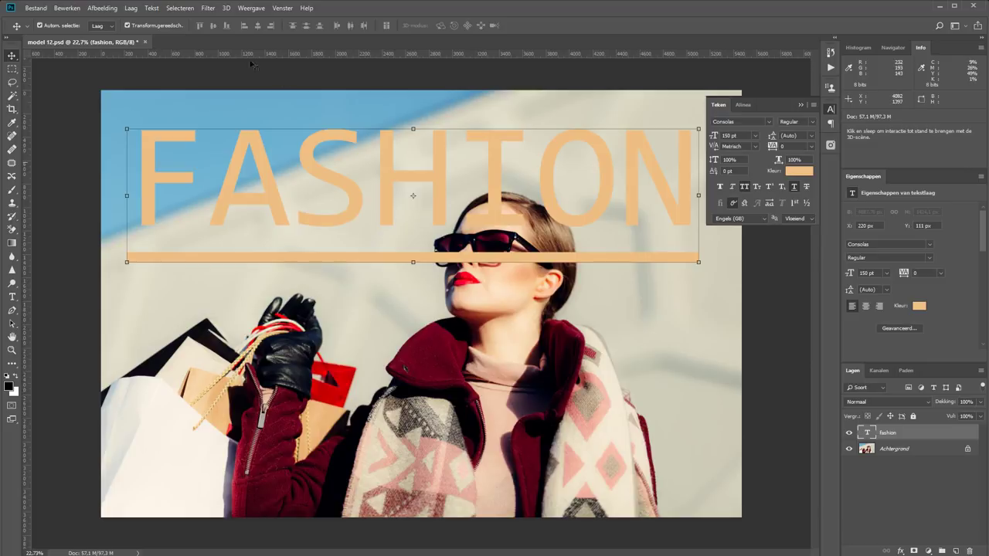
Step: Drag FASHION down onto the model and select the whole canvas
mouse_move(265, 179)
mouse_down()
mouse_move(284, 304)
mouse_move(236, 208)
mouse_up()
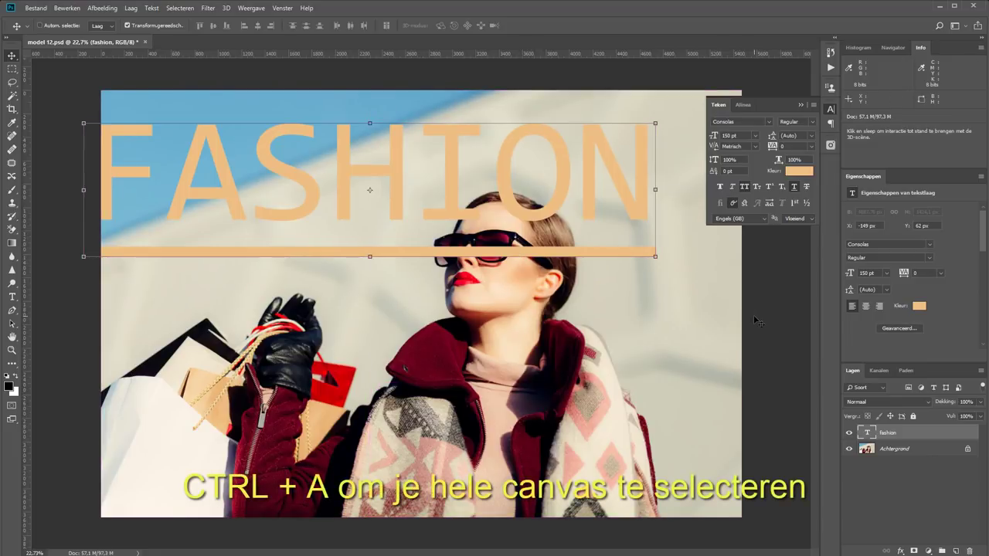
key(ctrl+a)
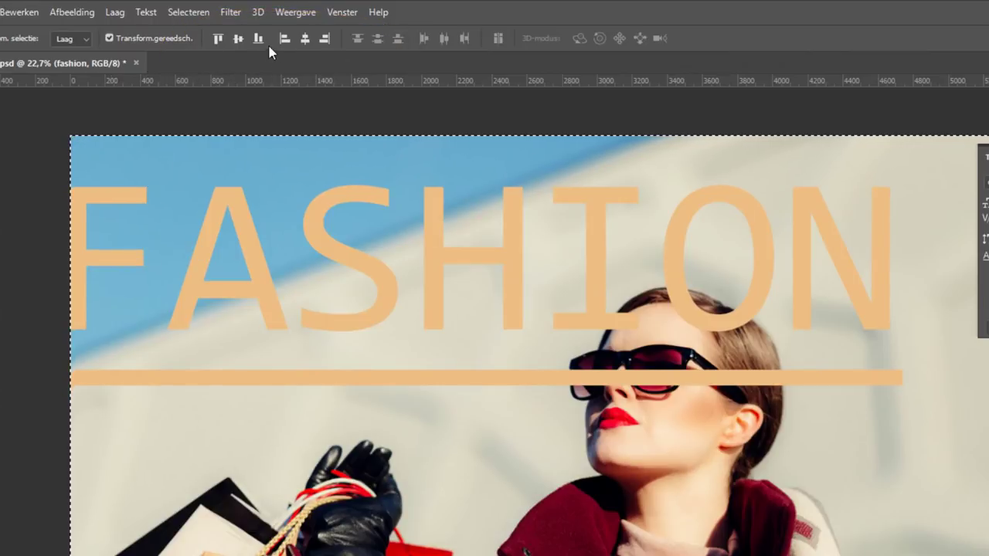
Step: Centre FASHION vertically and horizontally, then raise it so the underline crosses her sunglasses
click(236, 37)
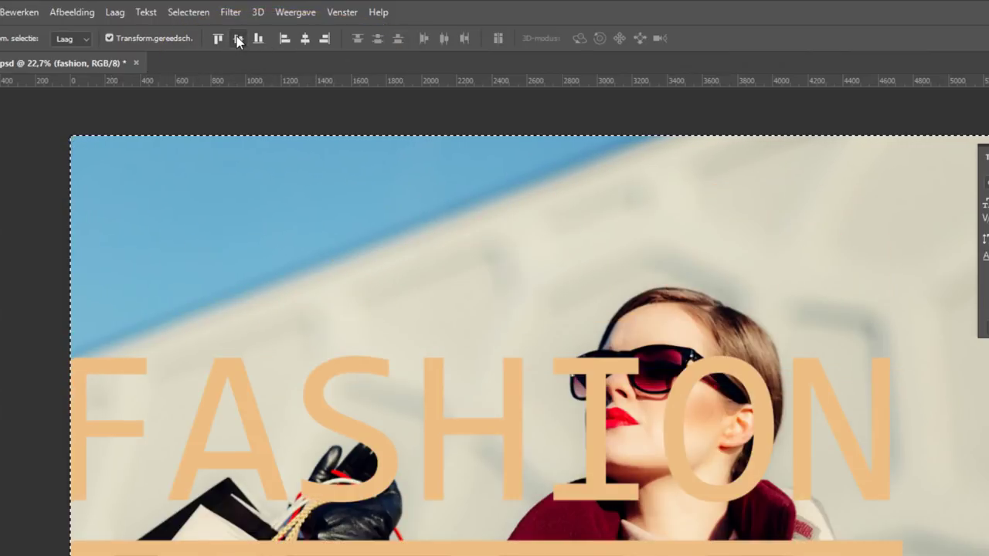
click(306, 38)
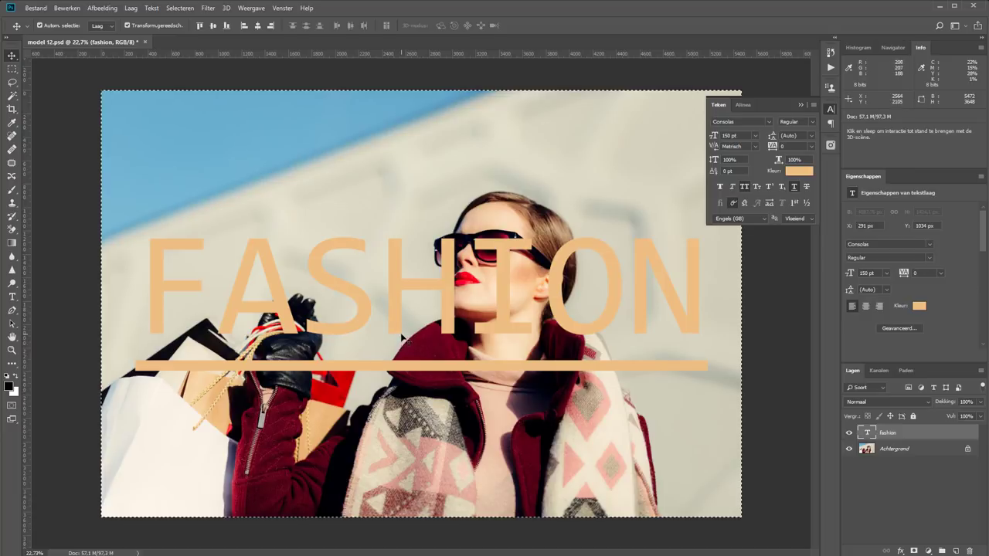
mouse_move(397, 325)
mouse_down()
mouse_move(384, 247)
mouse_move(394, 175)
mouse_move(394, 208)
mouse_up()
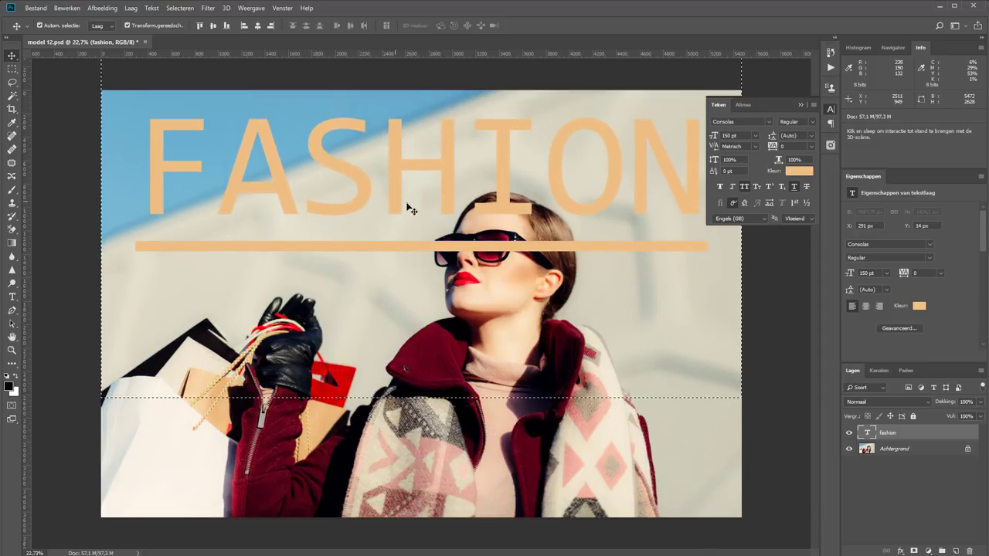
Step: Clear the selection, collapse the Character panel, select Achtergrond and hide the FASHION layer
click(939, 512)
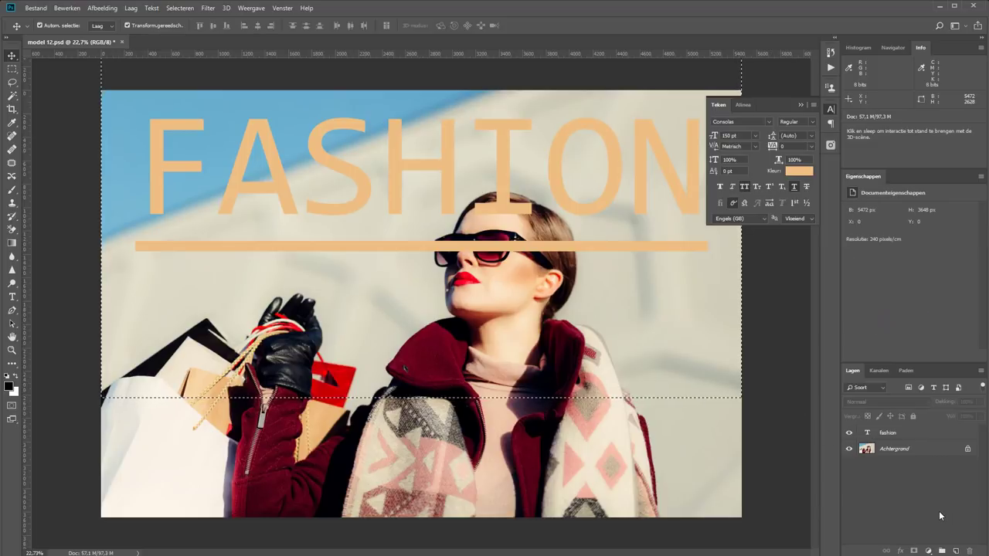
click(902, 430)
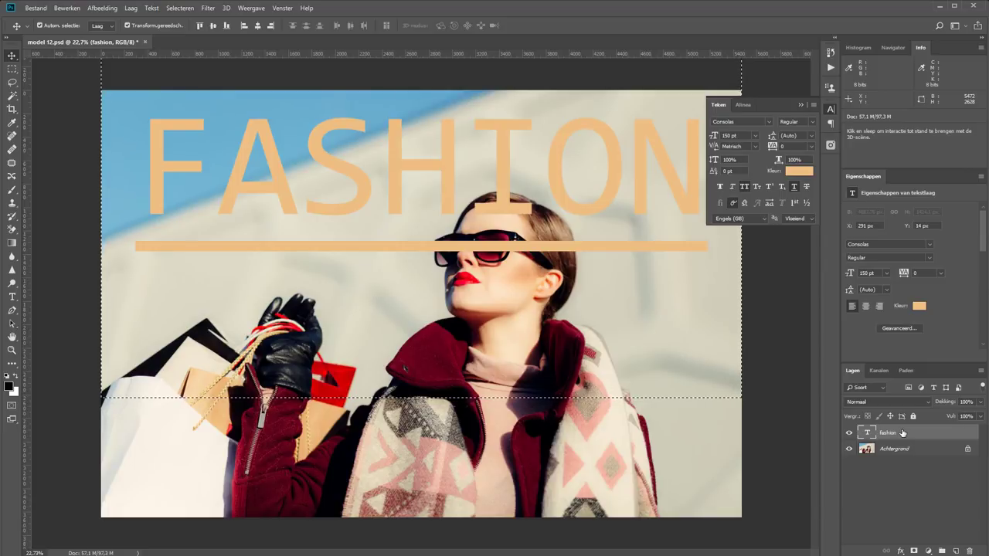
key(ctrl+t)
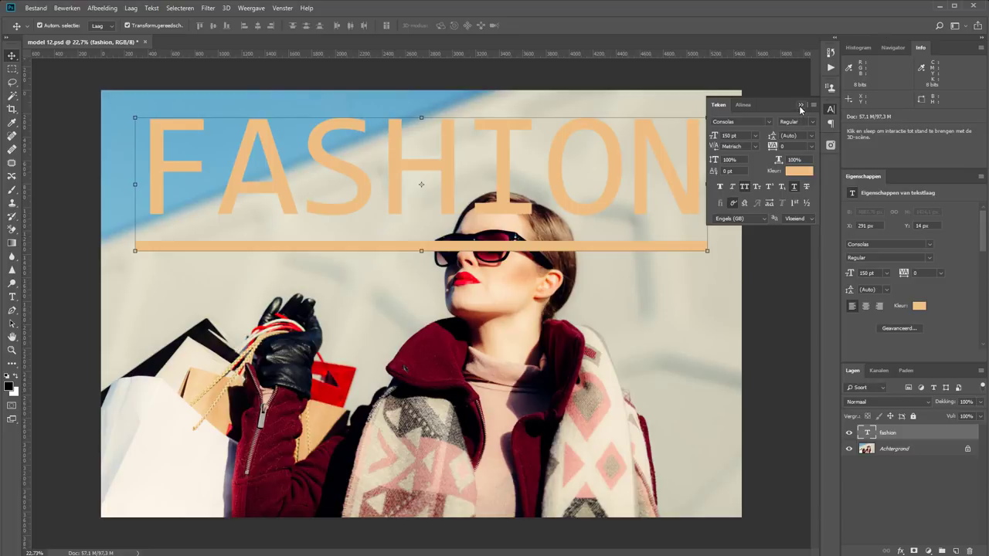
click(801, 106)
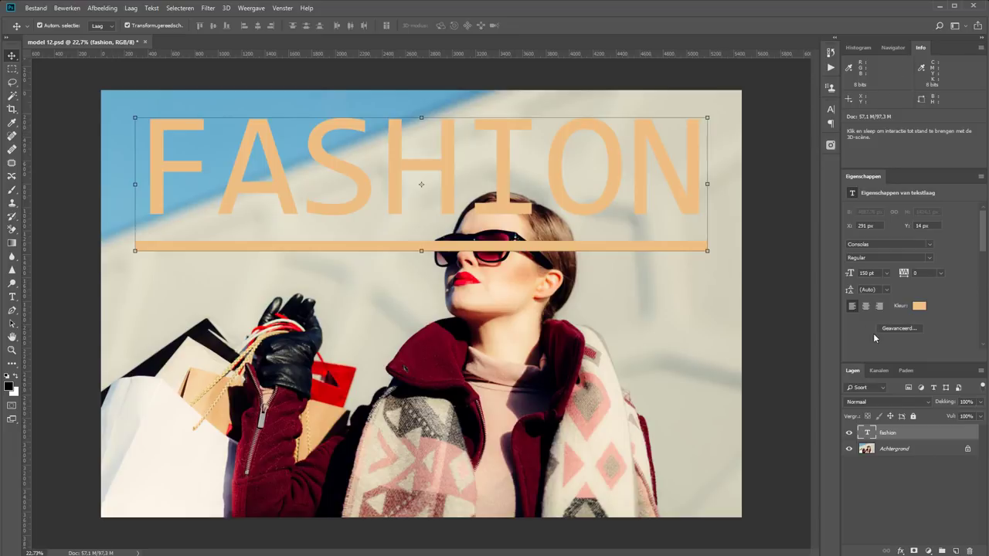
click(929, 451)
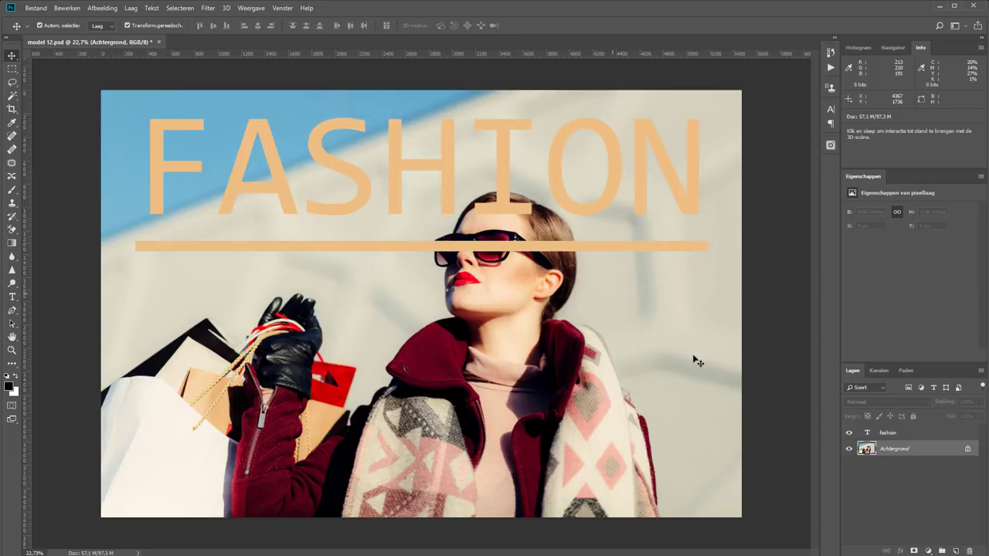
click(849, 433)
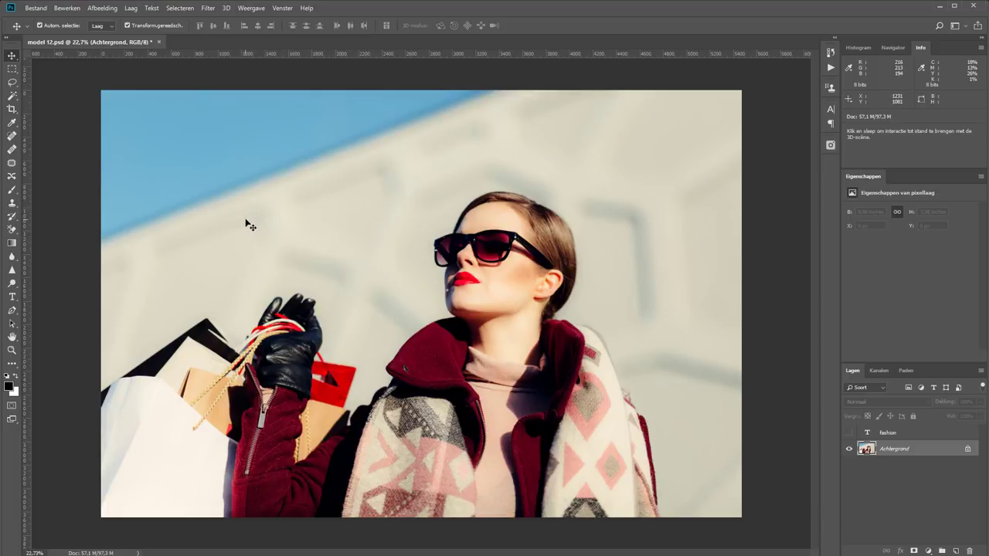
Step: Select the model and her bags with Select Subject and show the FASHION text layer again
click(12, 96)
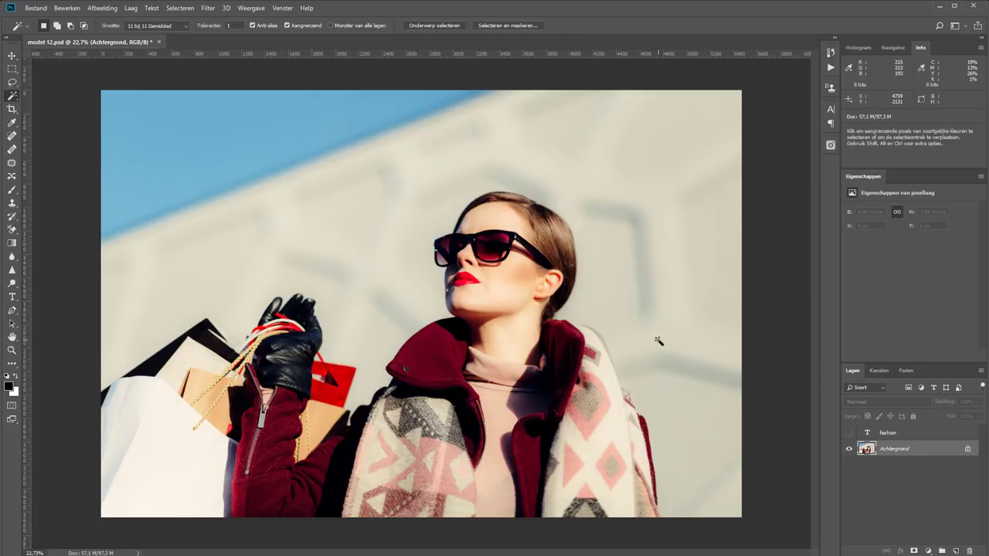
click(435, 26)
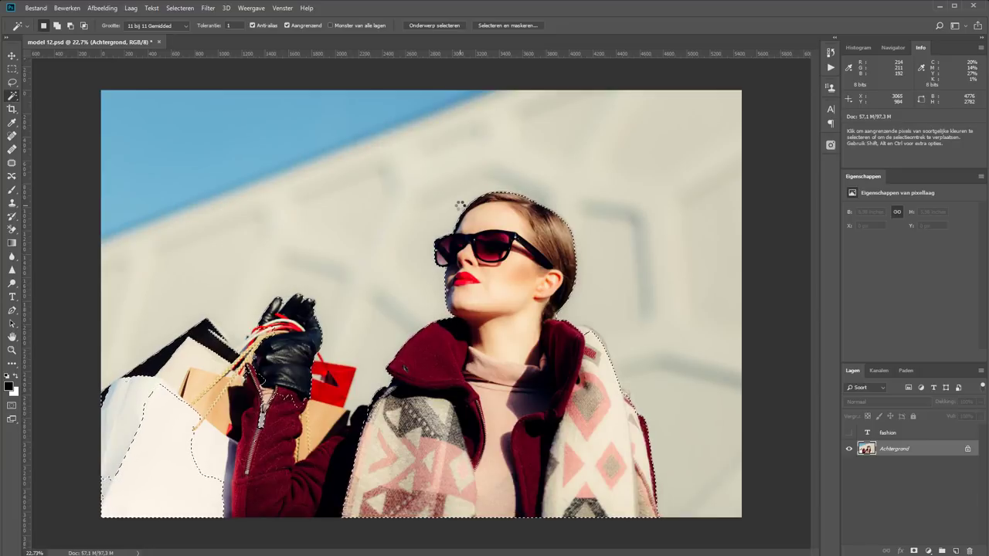
click(848, 433)
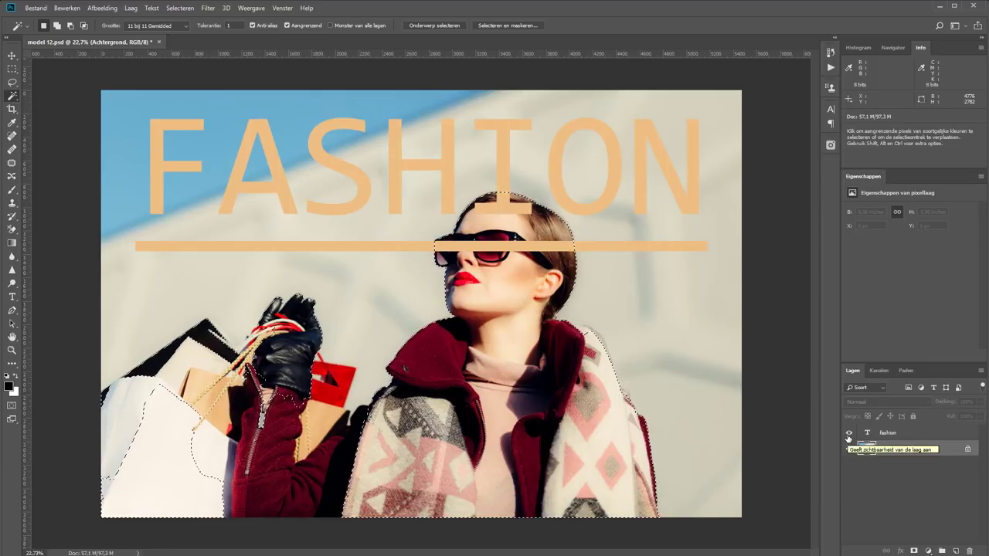
Step: Add an inverted layer mask to the FASHION layer so the model appears in front of the letters
click(910, 435)
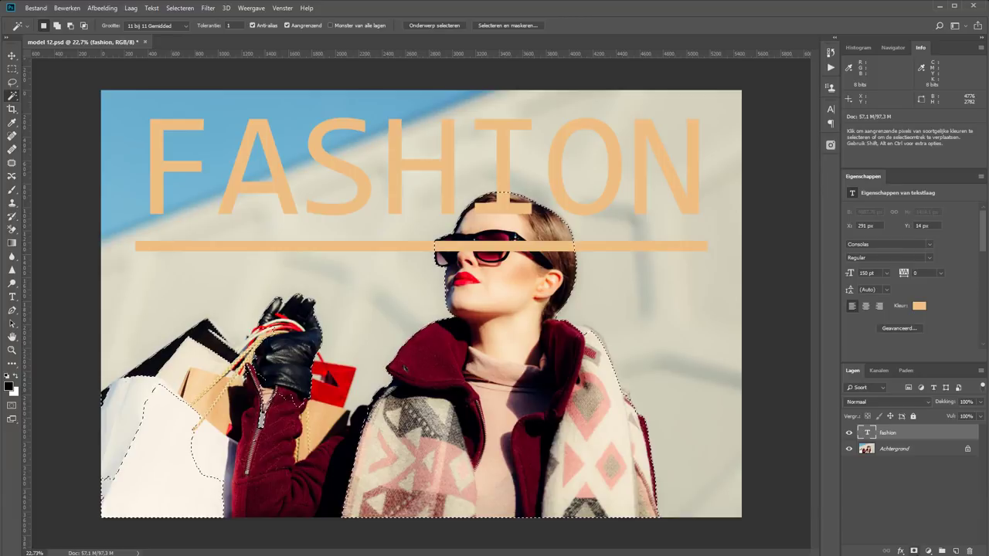
click(913, 550)
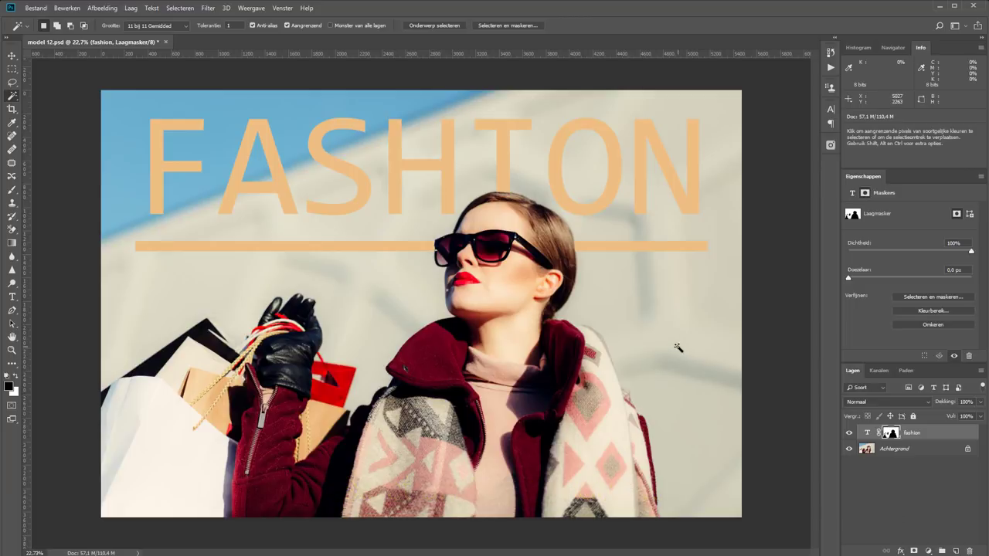
key(z)
drag(372, 159, 646, 308)
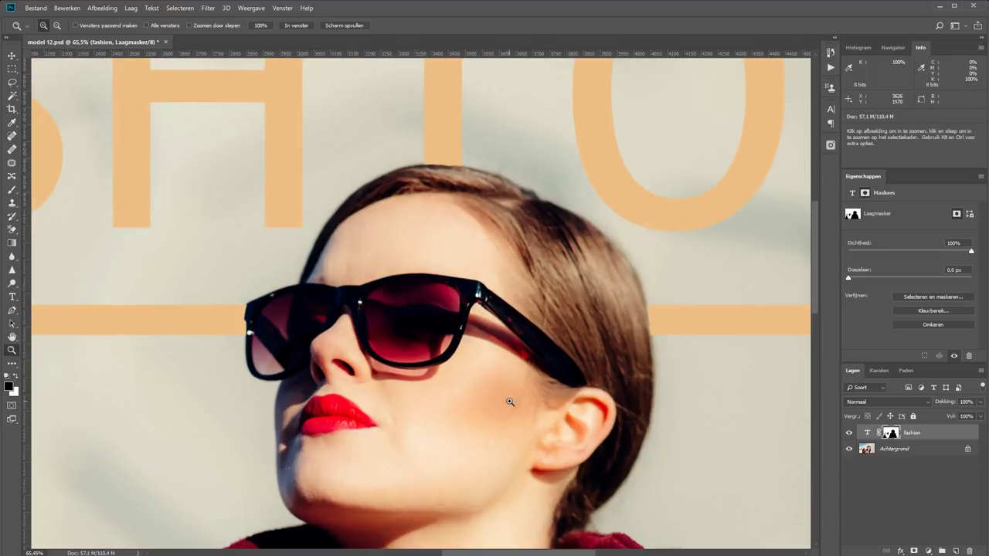
Step: Feather the FASHION mask edge at the model's hair to about 2 px
drag(603, 281, 681, 379)
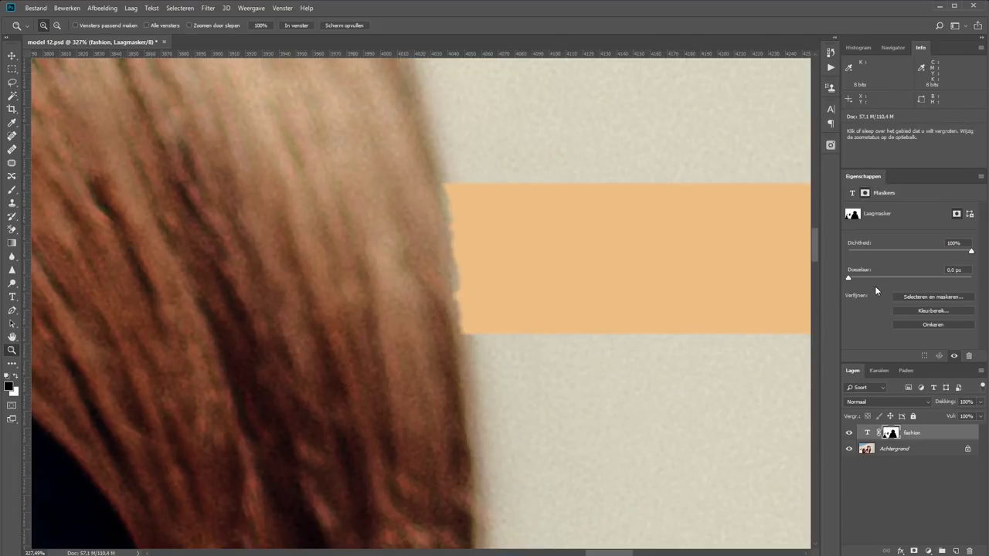
drag(871, 277, 863, 281)
click(296, 25)
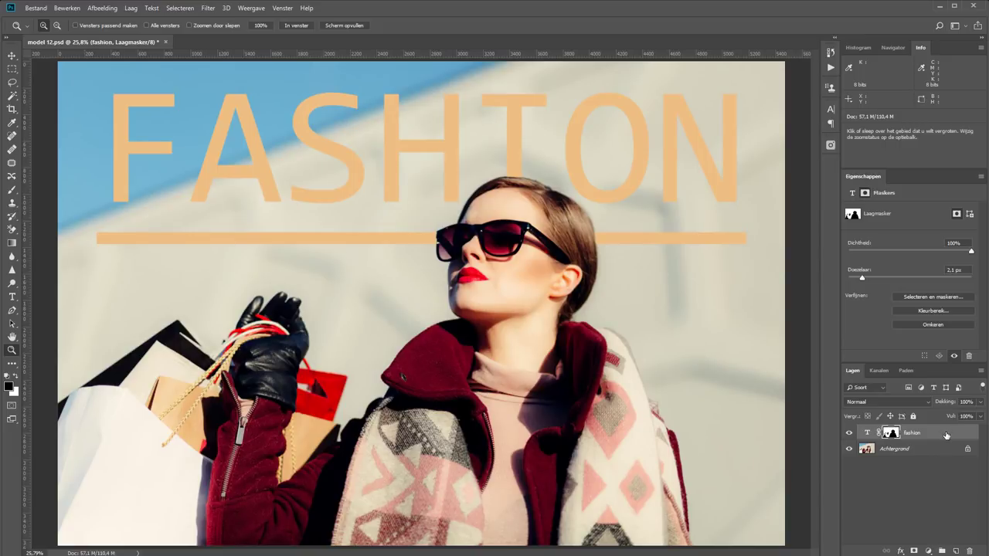
double_click(945, 435)
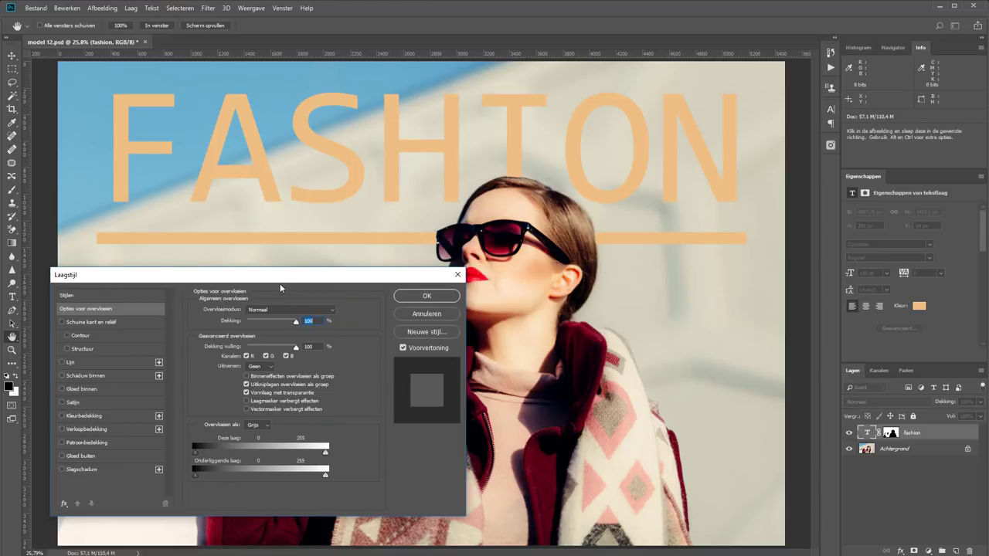
Step: Add a drop shadow to FASHION with distance 20, size 59 and 28% opacity
drag(280, 288, 496, 265)
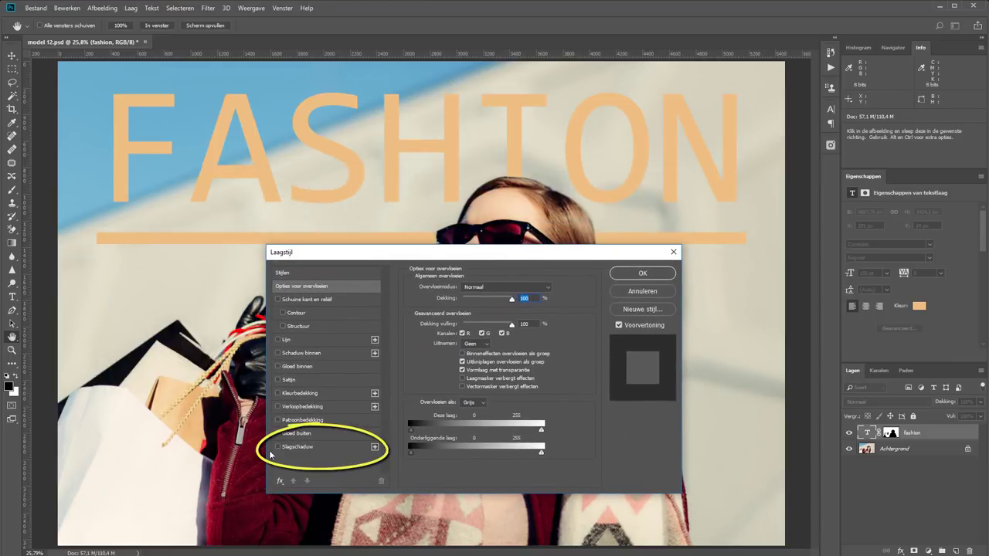
click(277, 446)
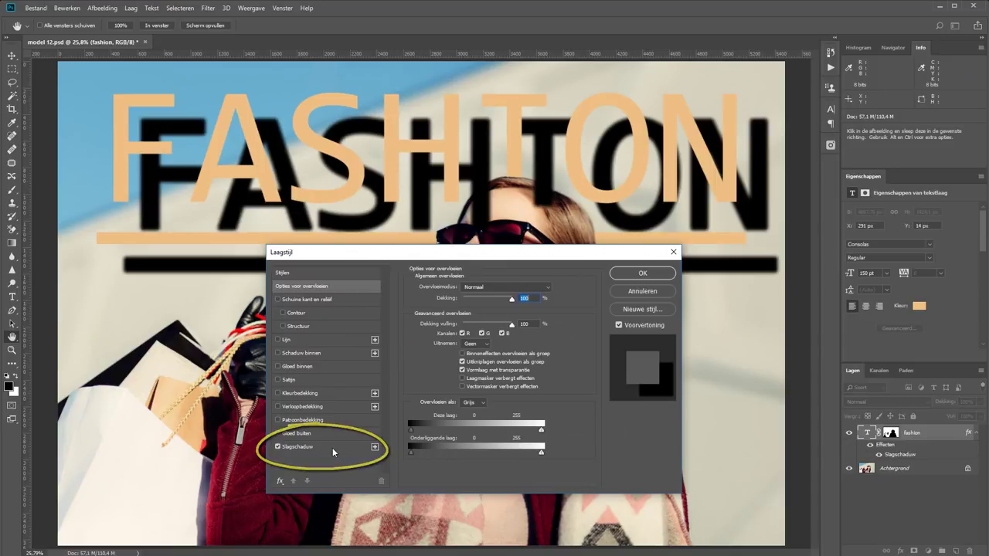
click(328, 448)
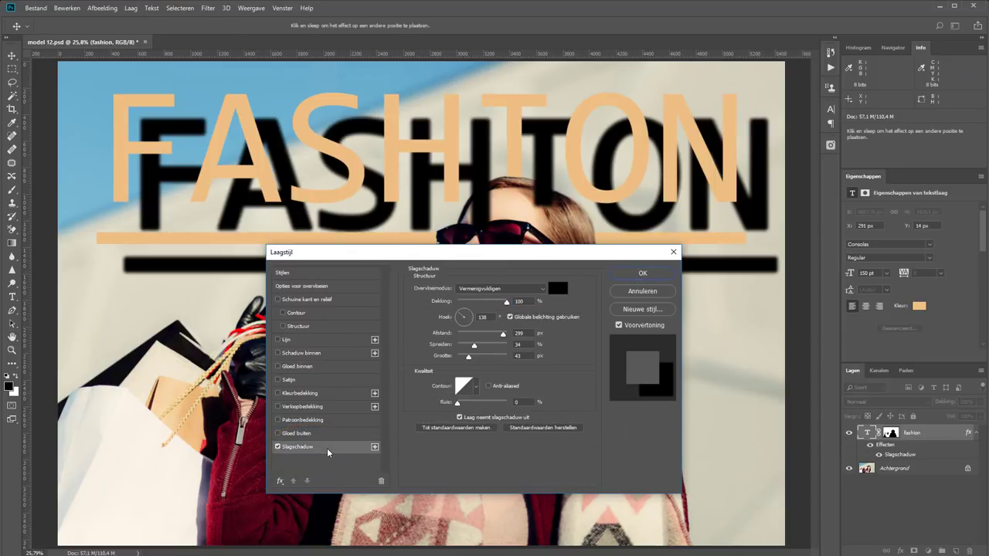
click(467, 333)
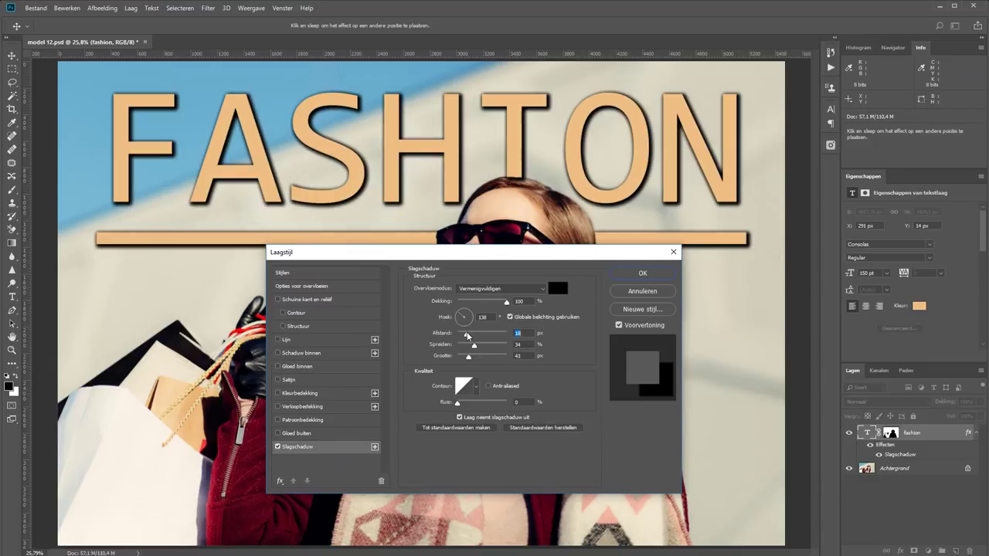
drag(468, 356, 472, 356)
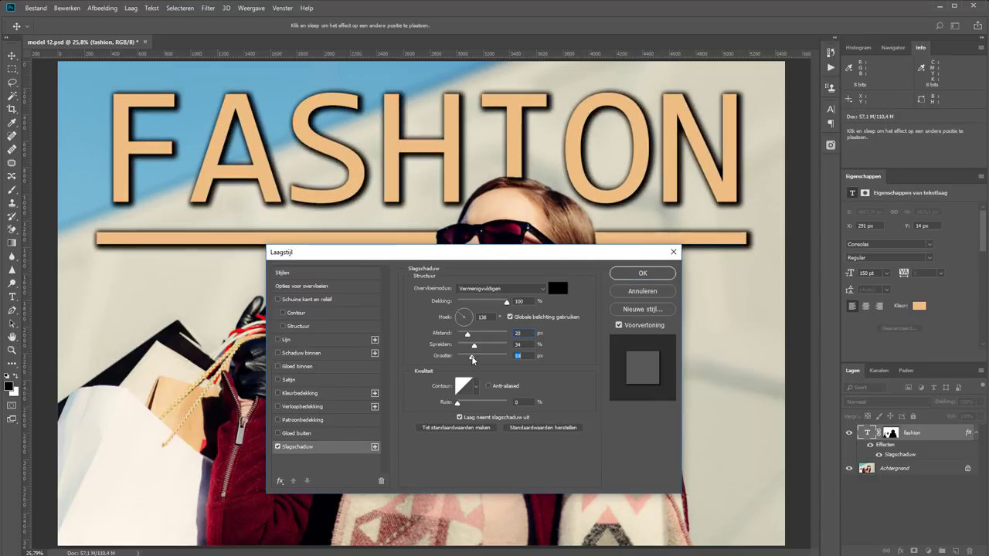
click(471, 302)
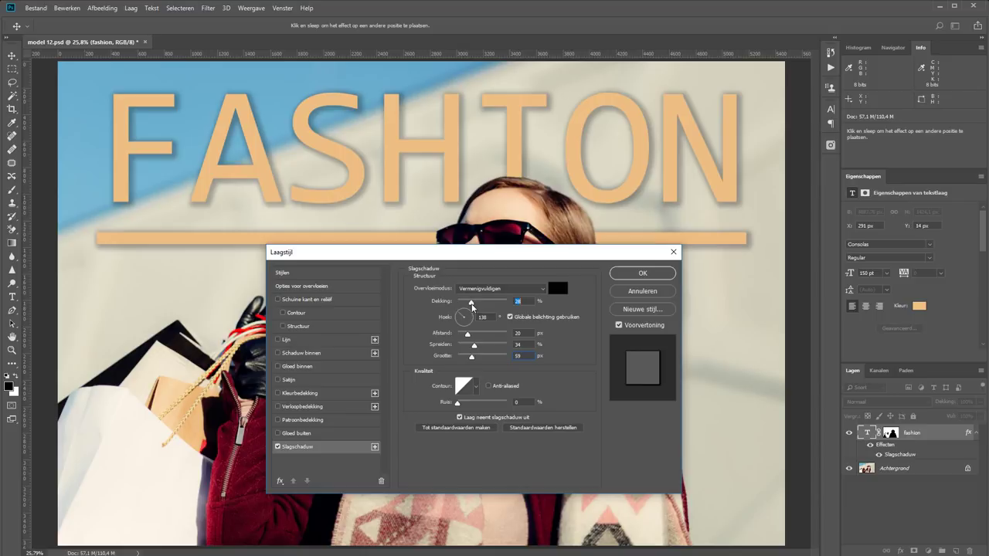
mouse_move(496, 252)
mouse_down()
mouse_move(347, 307)
mouse_move(344, 283)
mouse_up()
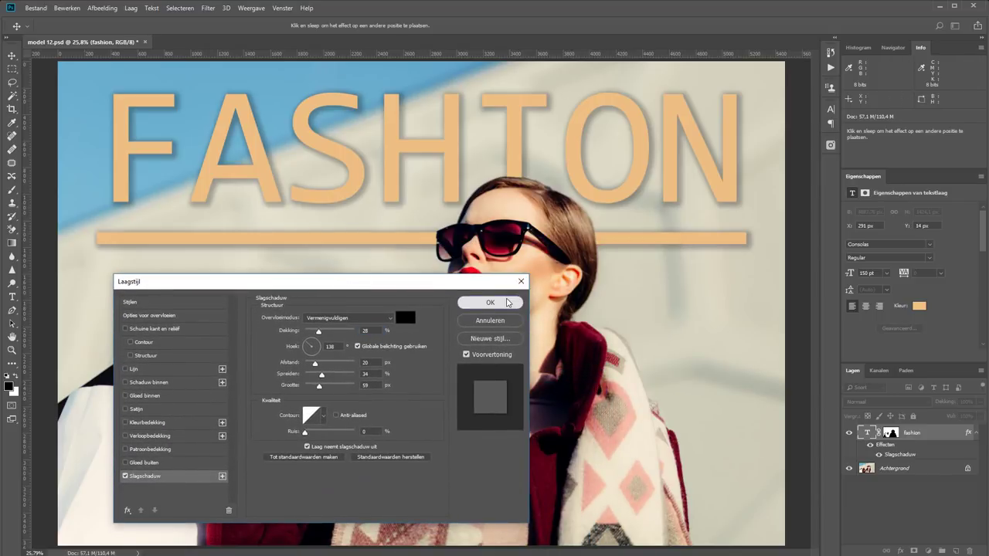
click(490, 303)
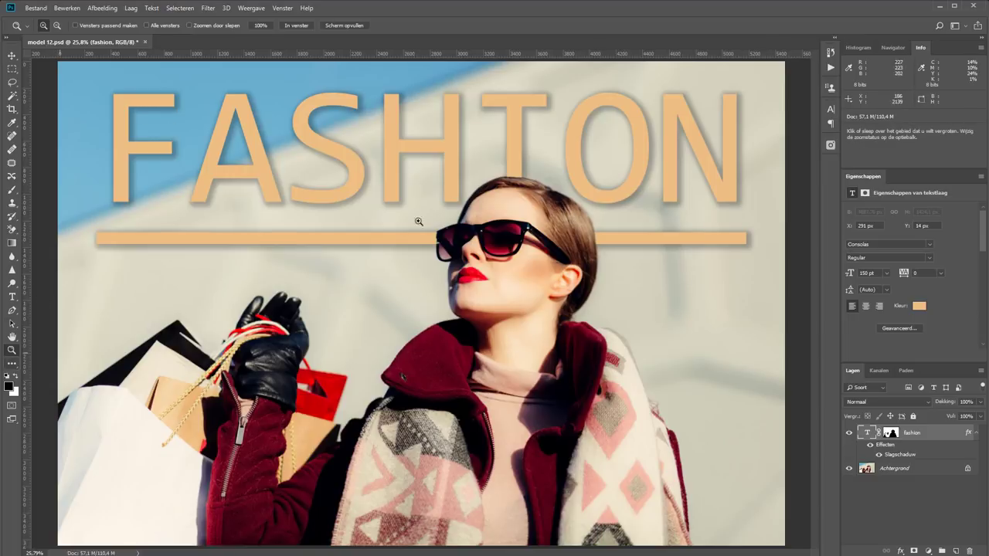
Step: Compare the FASHION drop shadow on and off, then try larger size and opacity values
drag(400, 139, 654, 334)
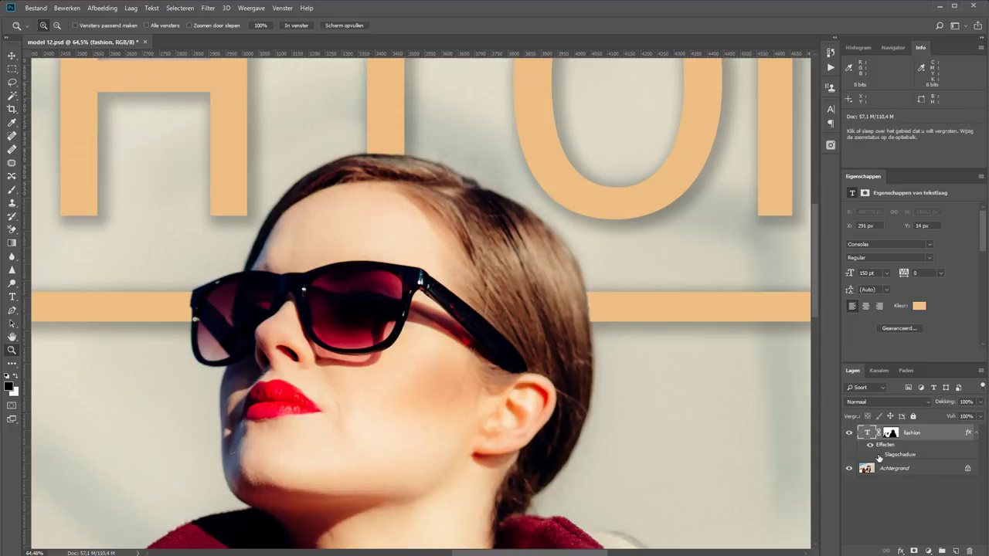
click(879, 455)
click(878, 455)
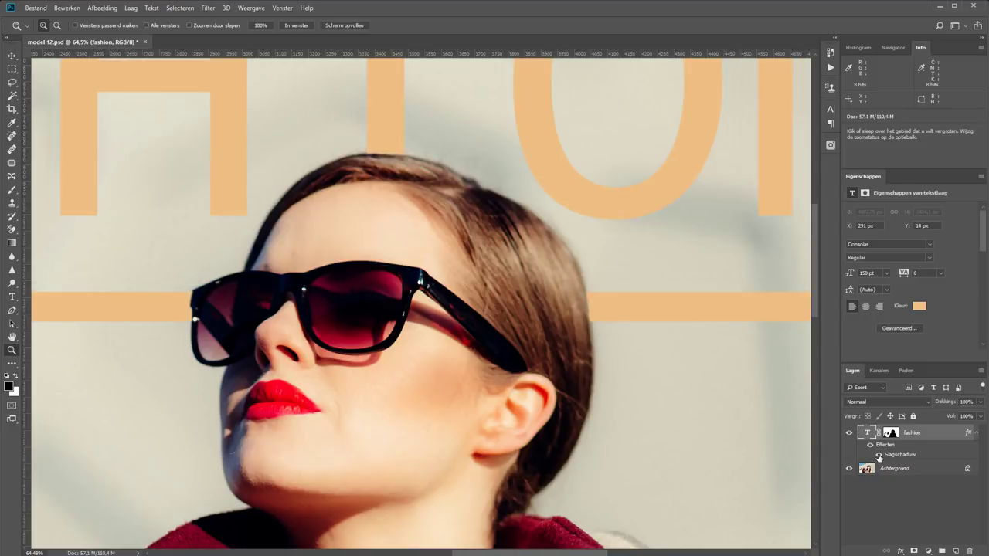
double_click(944, 456)
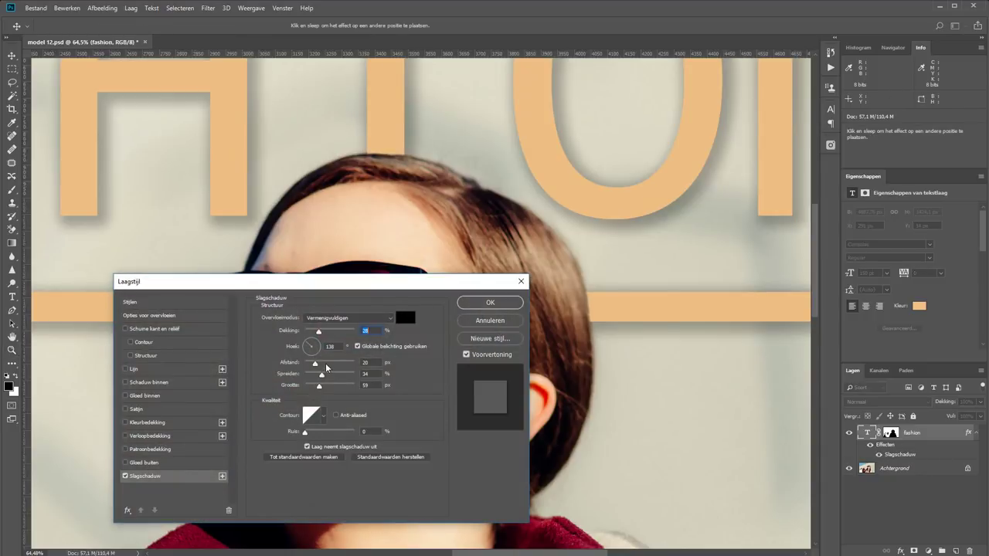
drag(343, 387, 354, 386)
drag(318, 330, 354, 330)
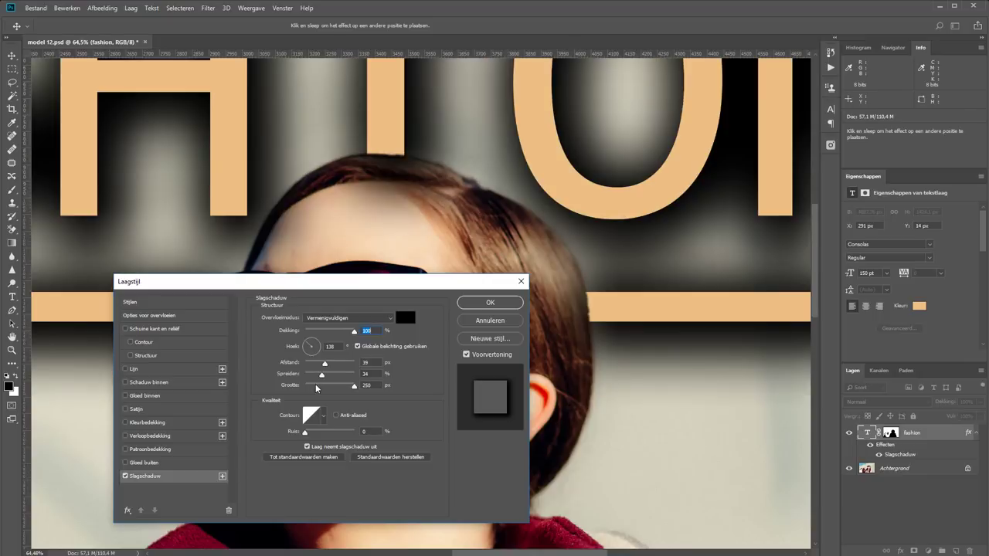
drag(344, 285, 391, 291)
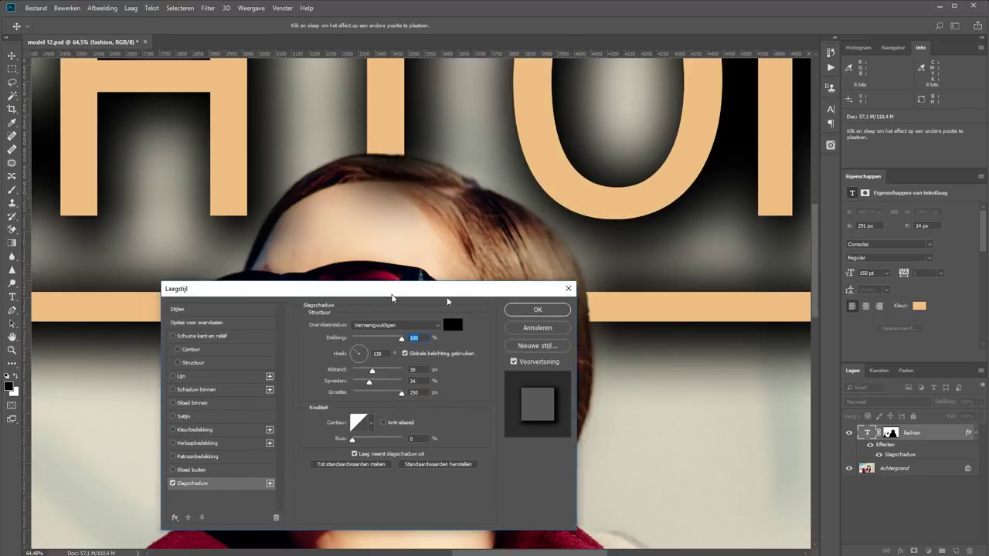
Step: Settle the drop shadow at size 54 and 47% opacity and apply it
drag(450, 303, 556, 310)
drag(507, 399, 450, 399)
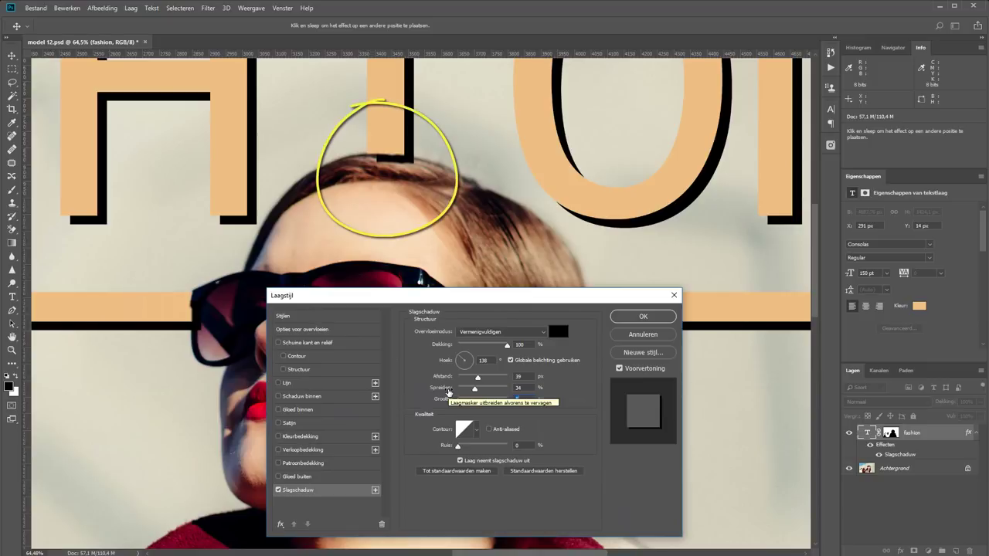
click(278, 489)
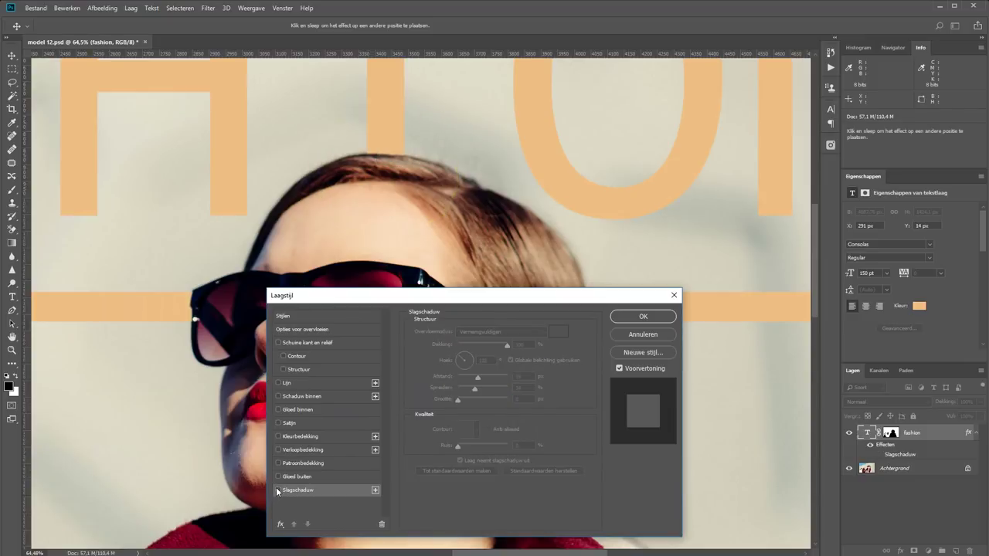
click(278, 490)
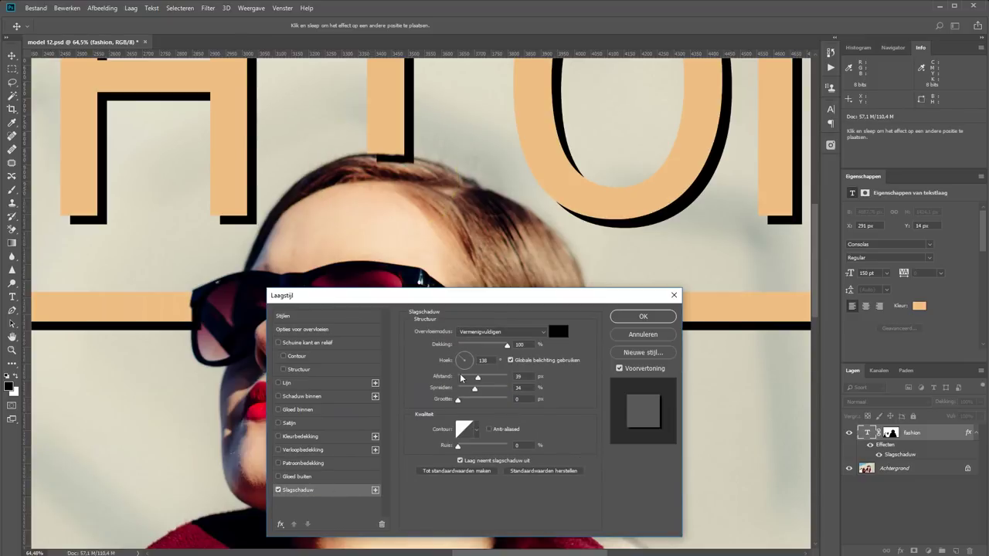
click(471, 399)
click(480, 344)
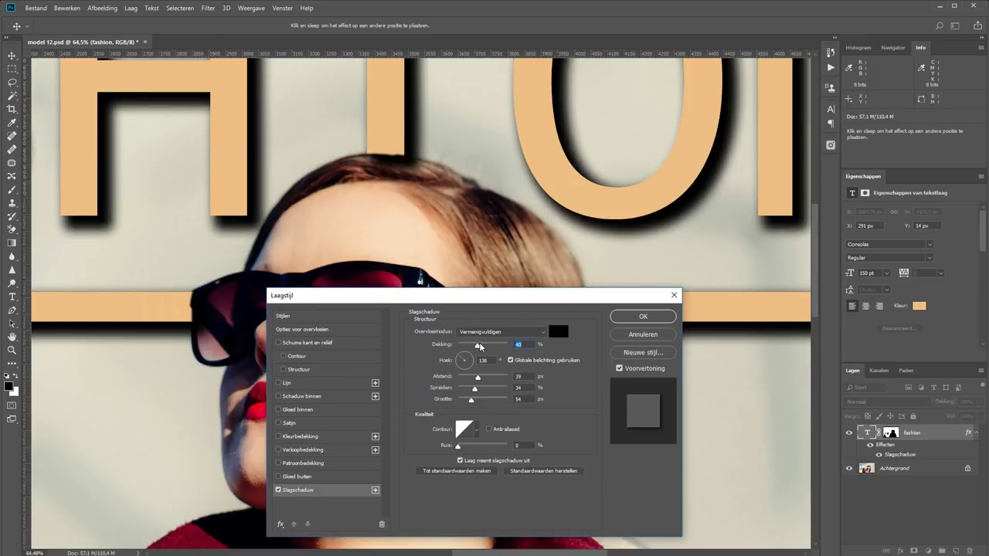
click(643, 316)
key(z)
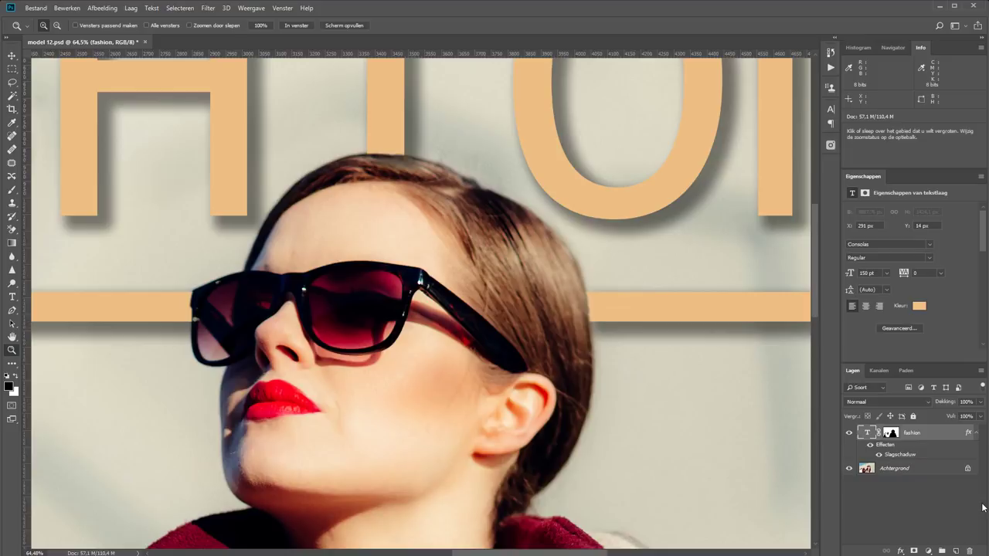
Step: Group the FASHION layer into Groep 1 and move its head mask onto the group
key(ctrl+g)
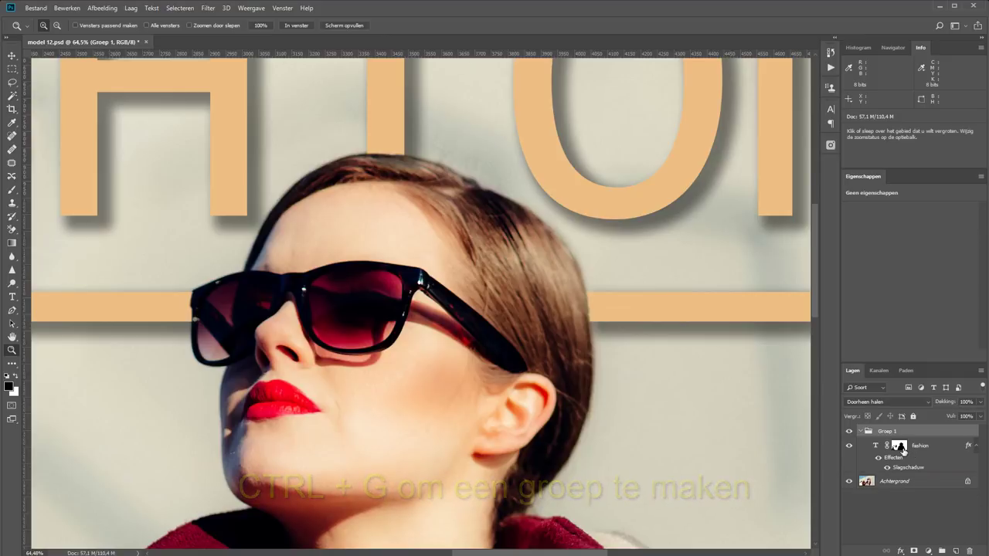
drag(900, 446, 903, 430)
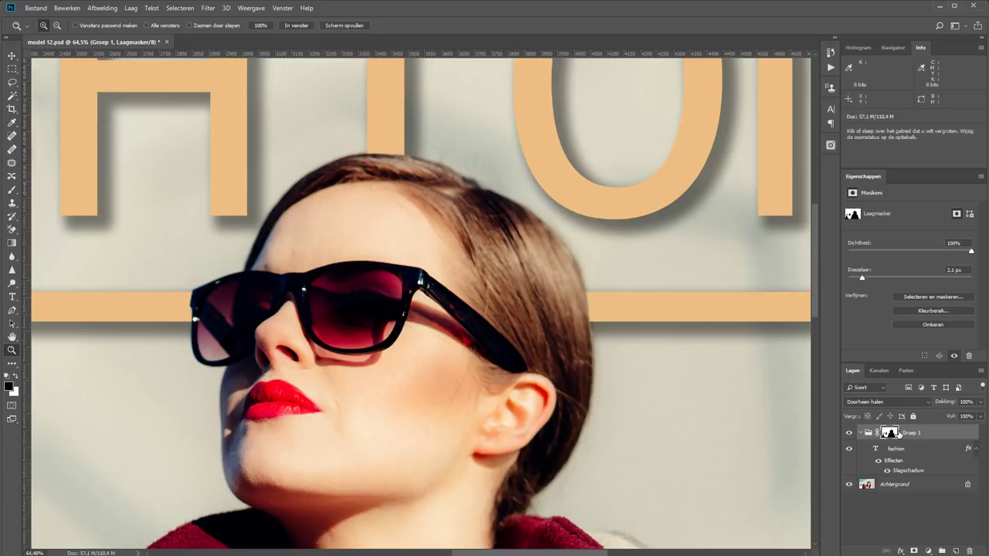
drag(897, 433, 898, 446)
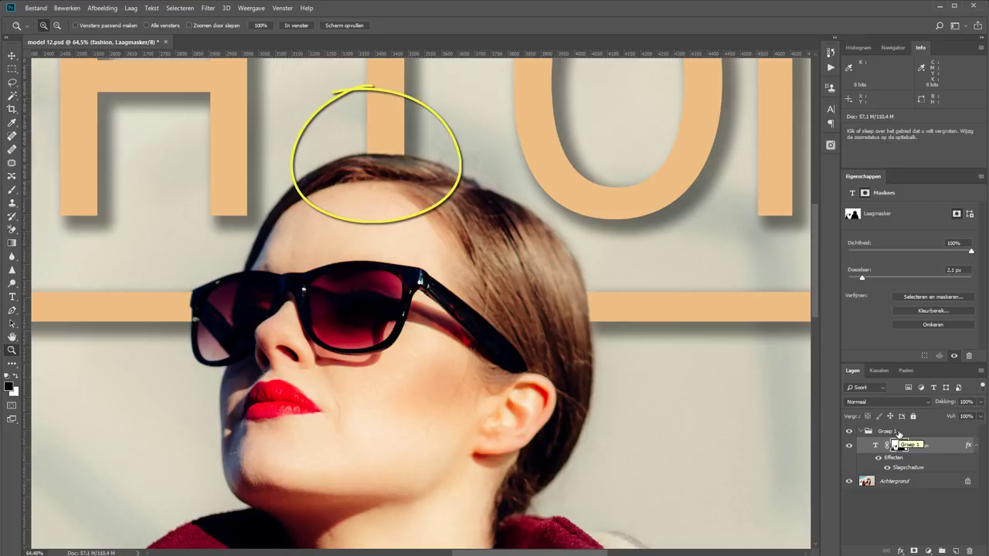
drag(894, 446, 898, 433)
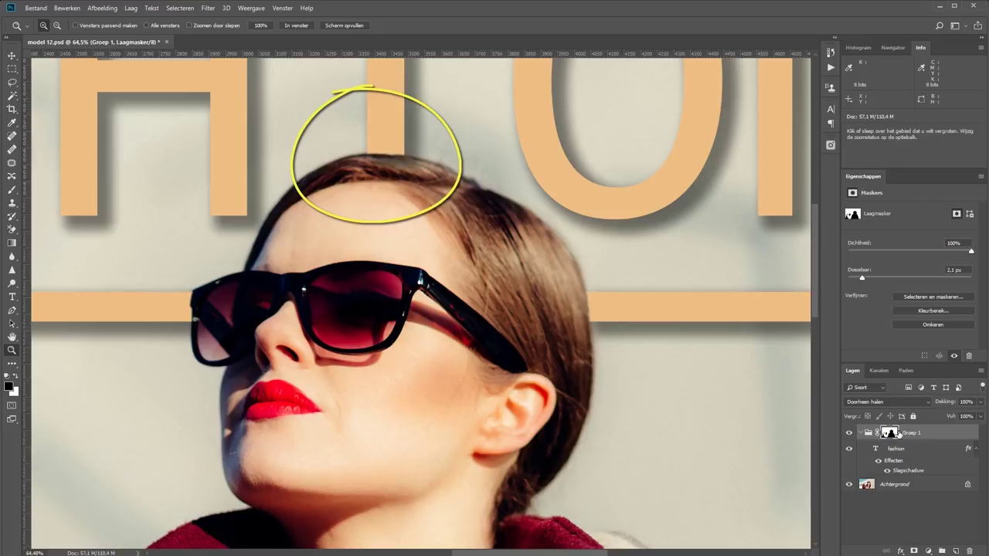
click(296, 25)
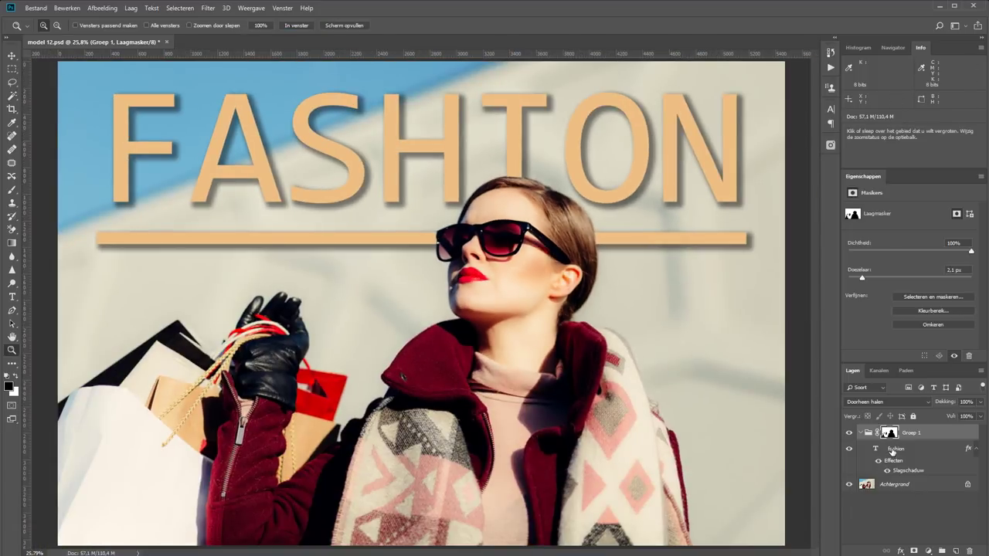
click(894, 450)
Step: Change the FASHION text colour to the lighter peach #f4c58d
click(918, 306)
click(611, 321)
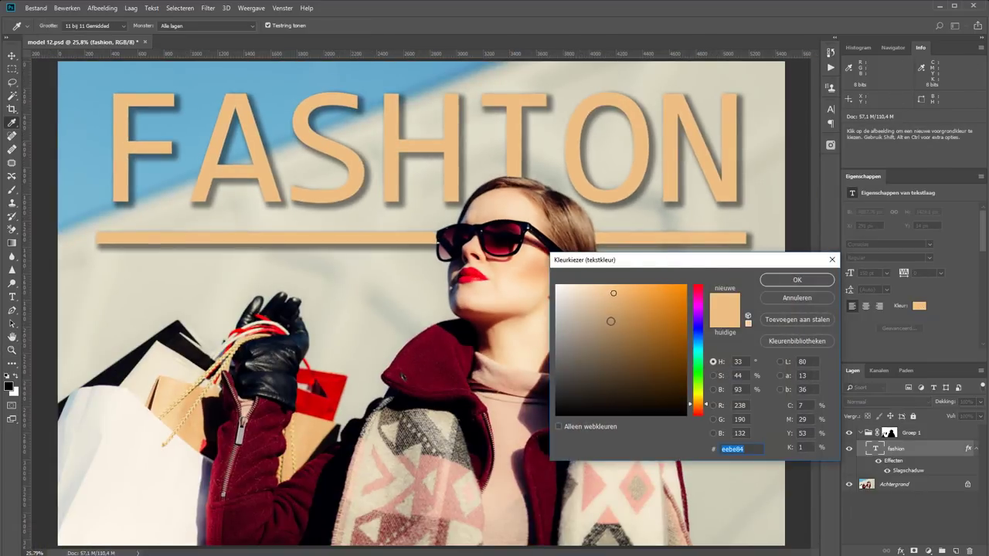
mouse_move(611, 320)
mouse_down()
mouse_move(602, 311)
mouse_move(611, 291)
mouse_up()
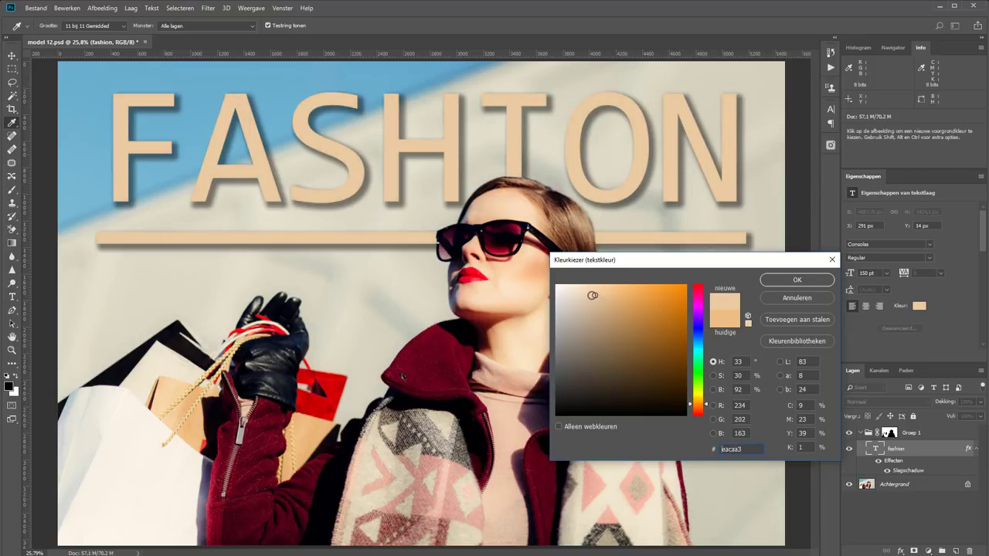
click(822, 282)
key(z)
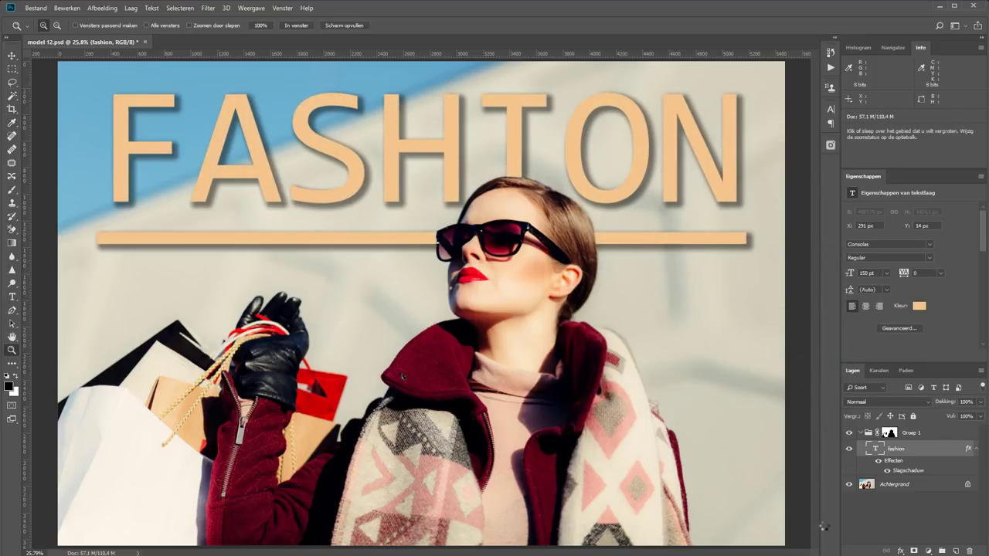